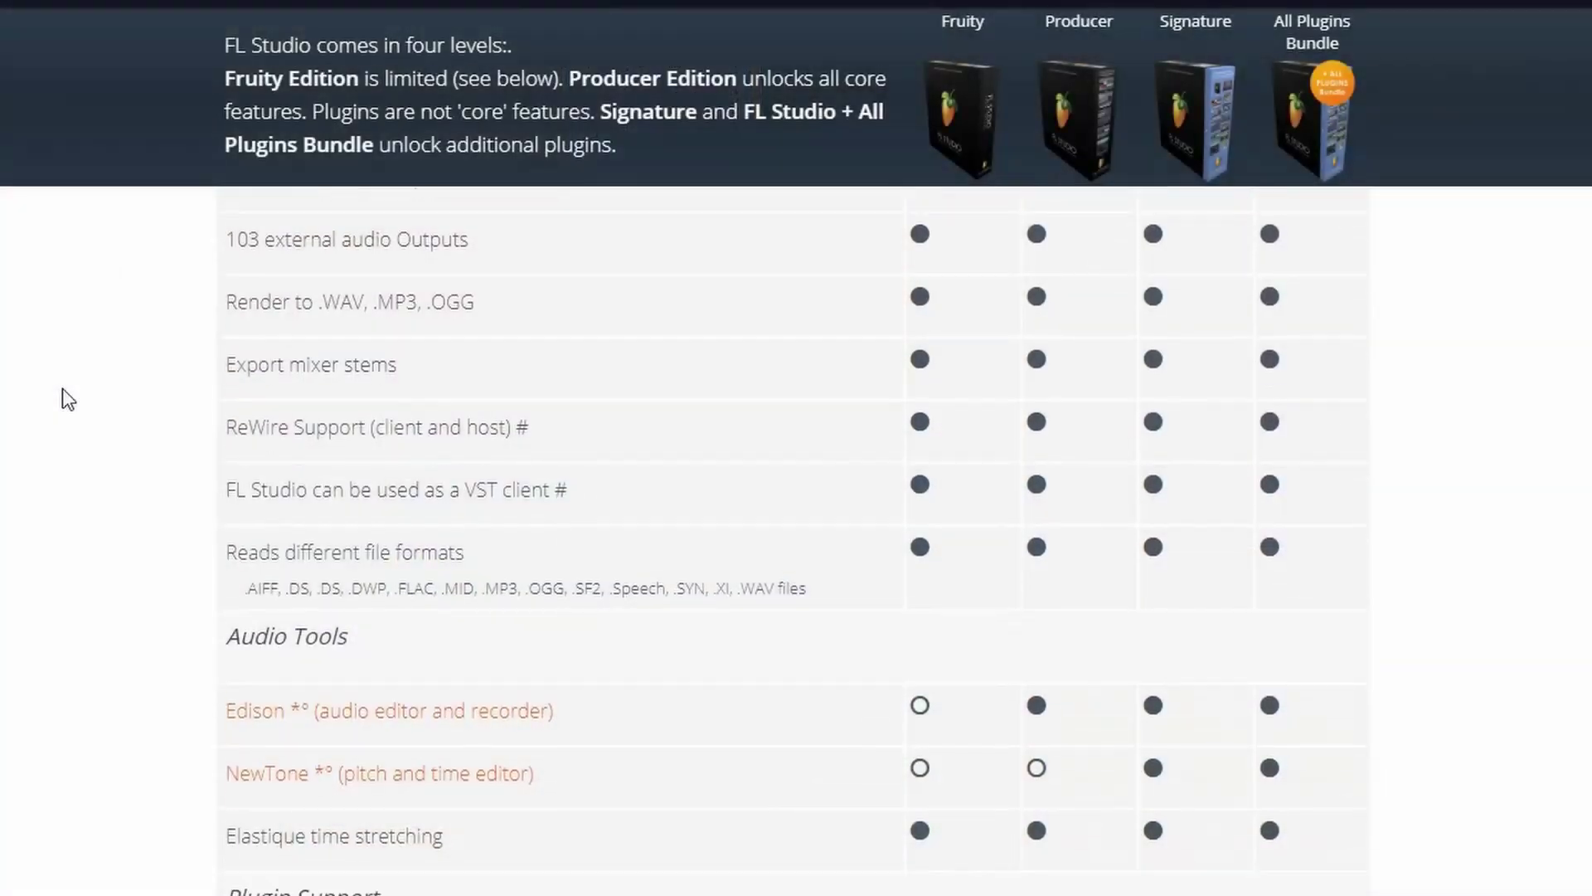
Scroll the Image-Line editions comparison down to the Edison row under Audio Tools
scroll(68, 601, down, 2)
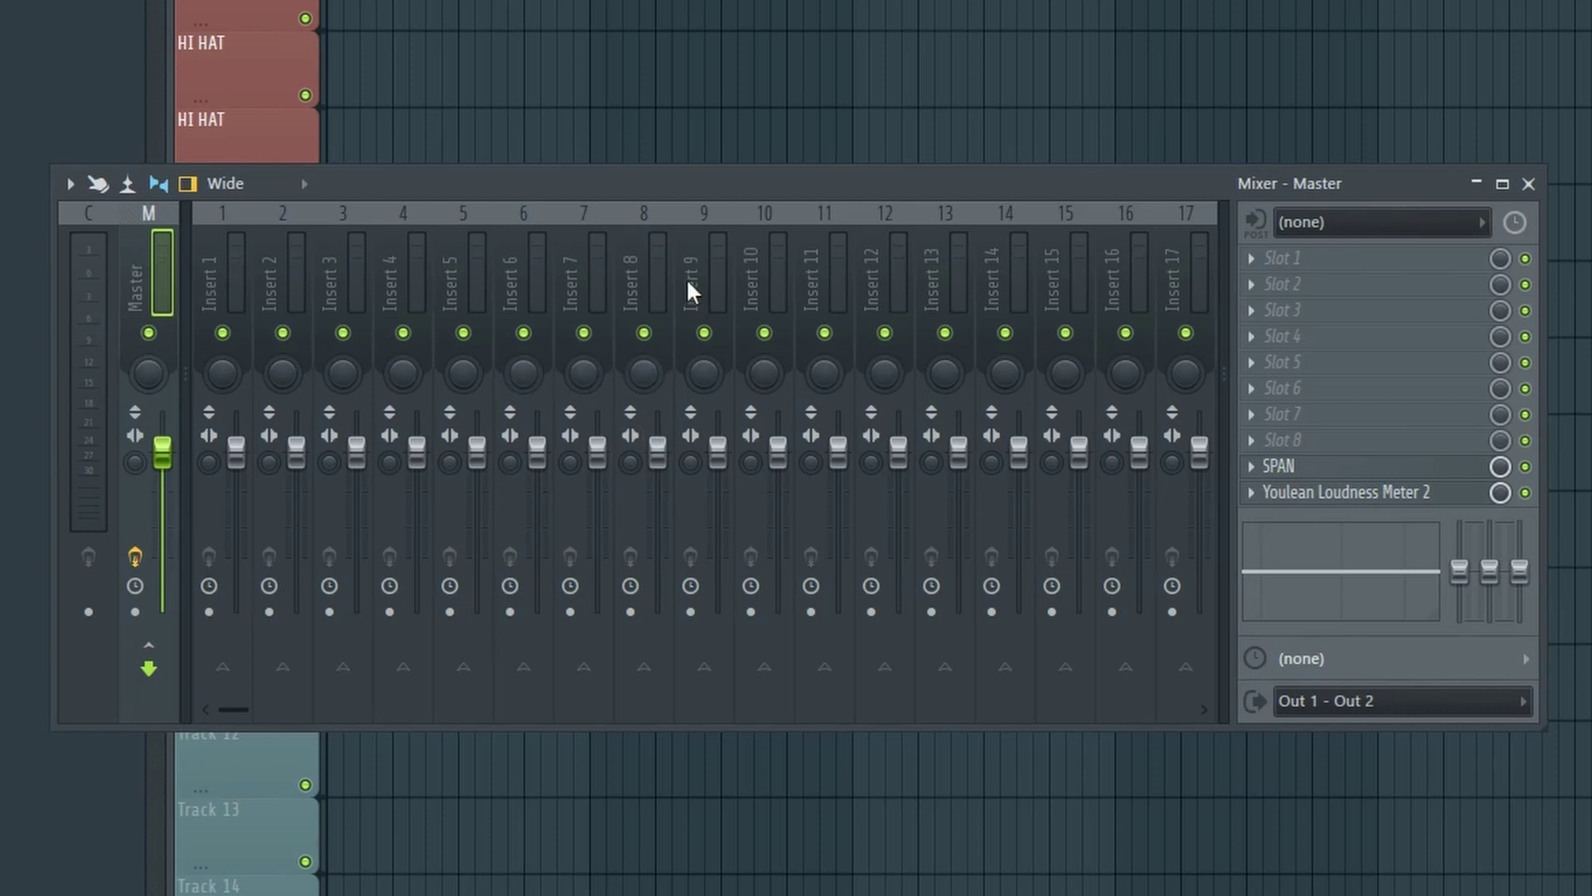
Load Edison into Slot 1 of mixer Insert 1, then bring the Session 3 recordings folder forward
click(214, 282)
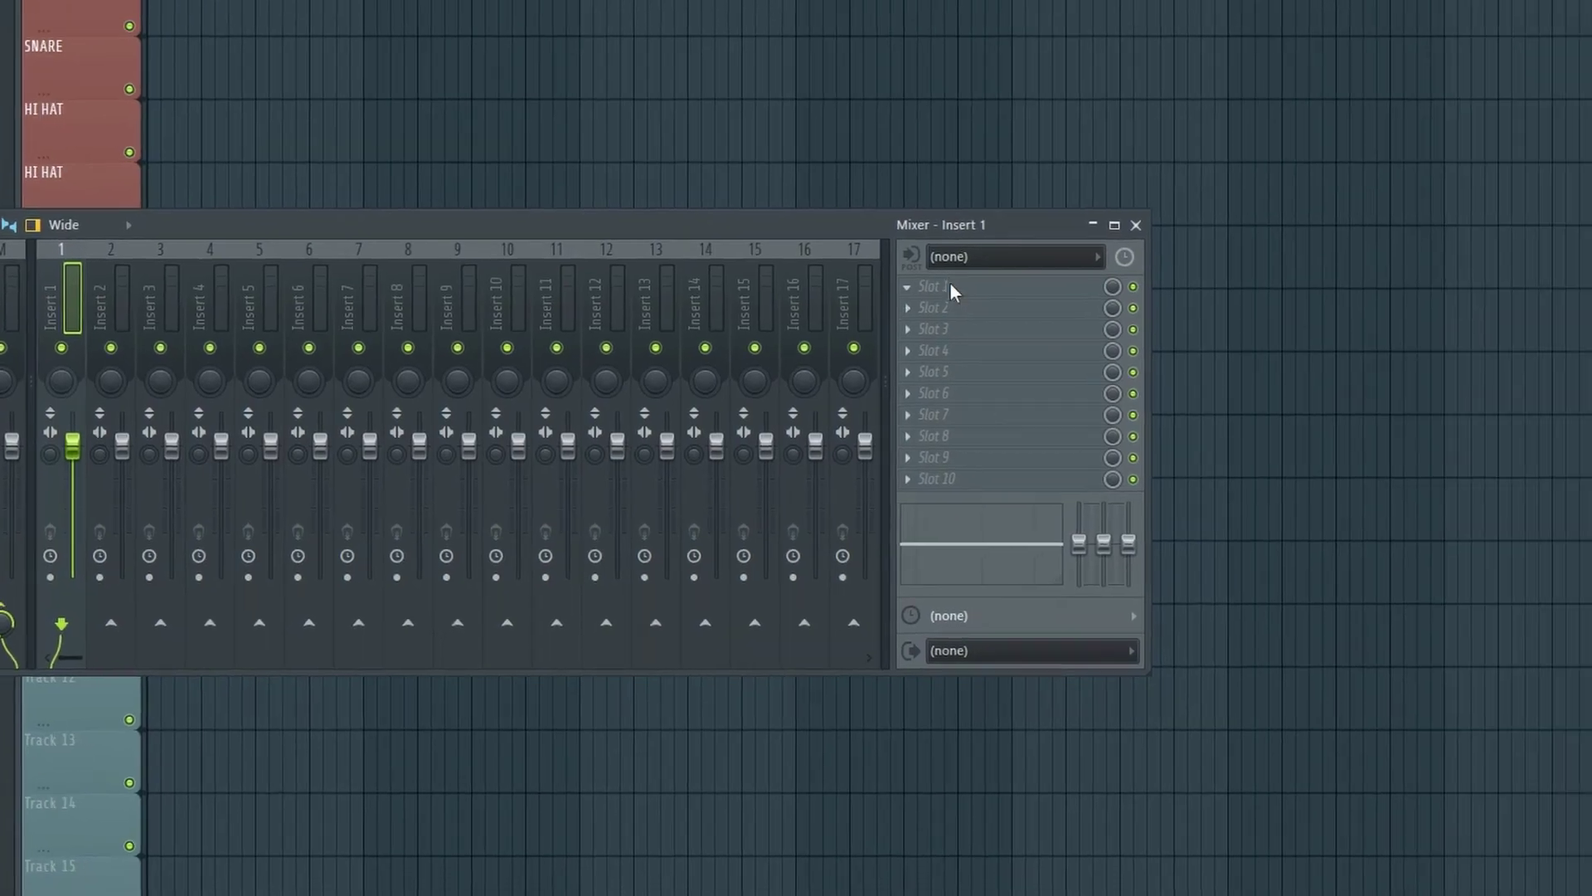
click(1283, 258)
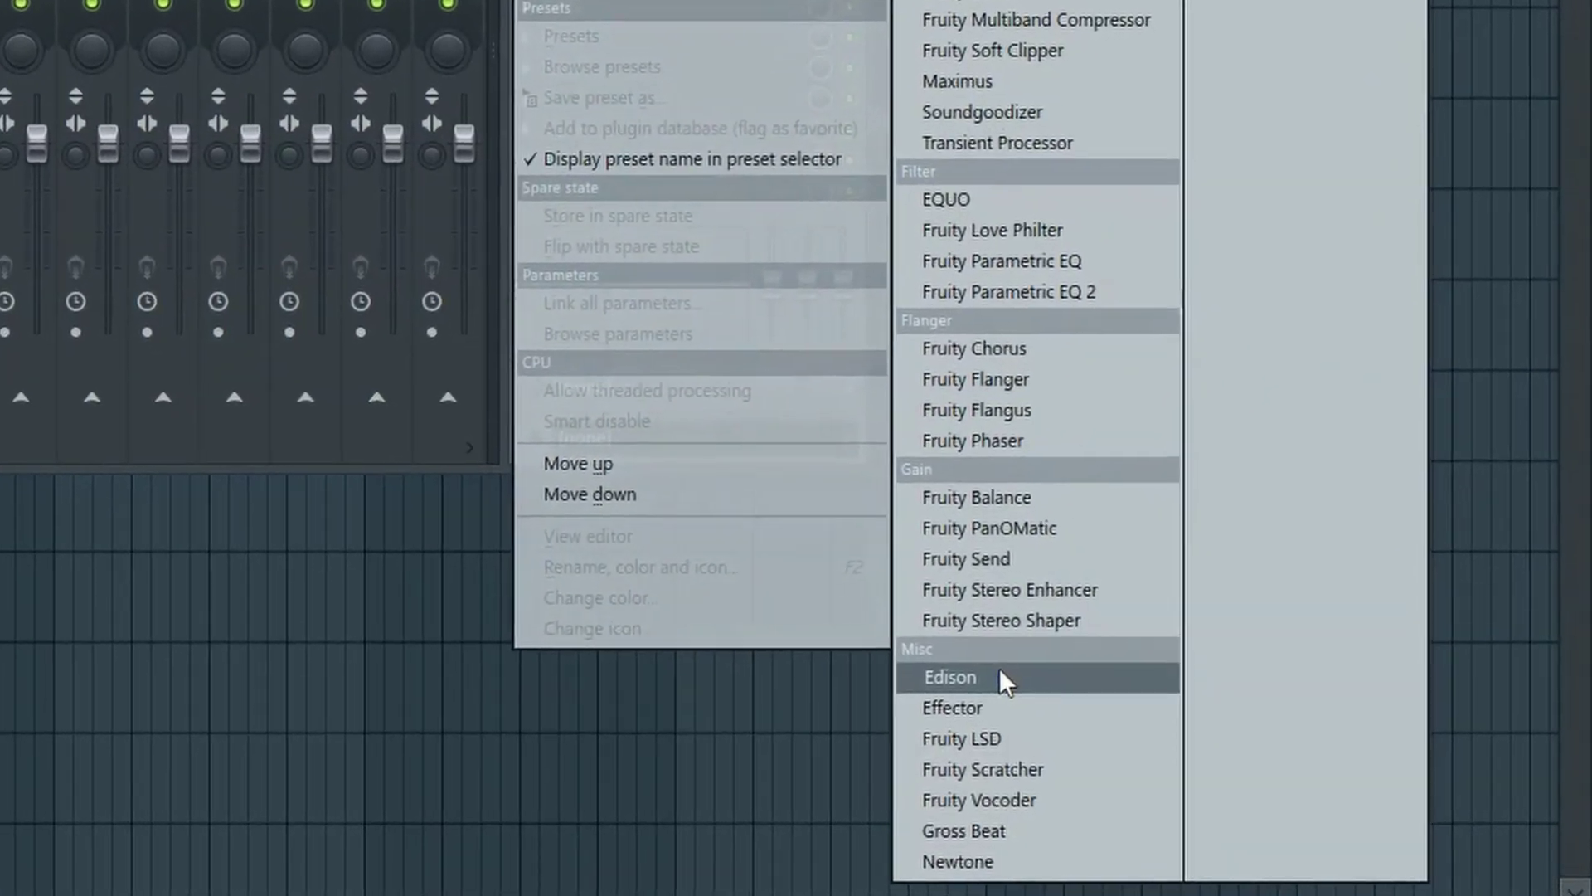
click(1100, 853)
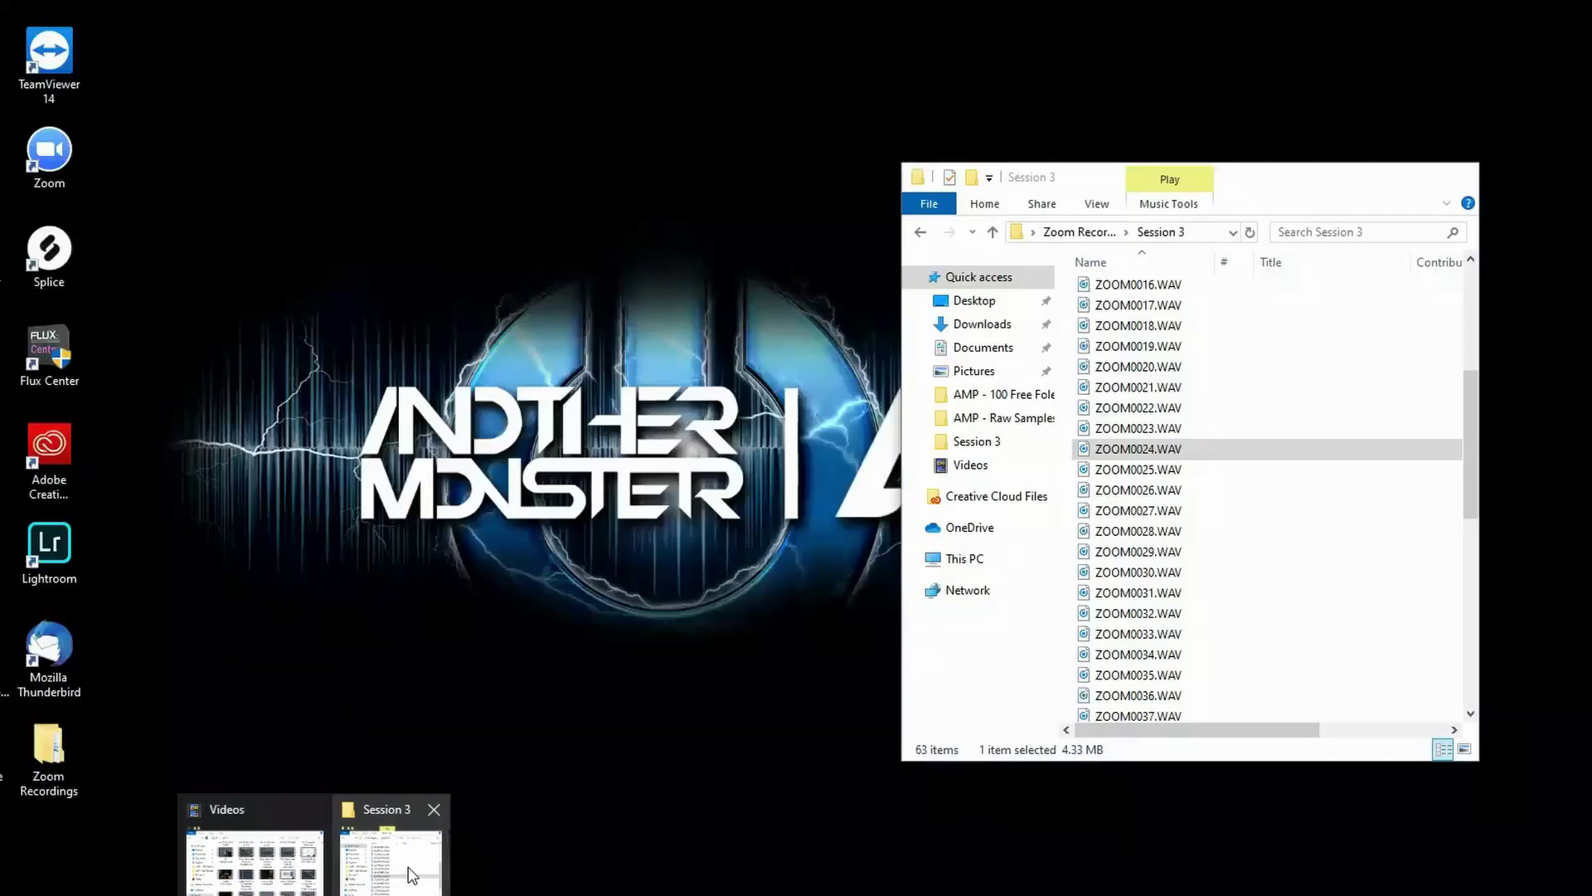
click(408, 871)
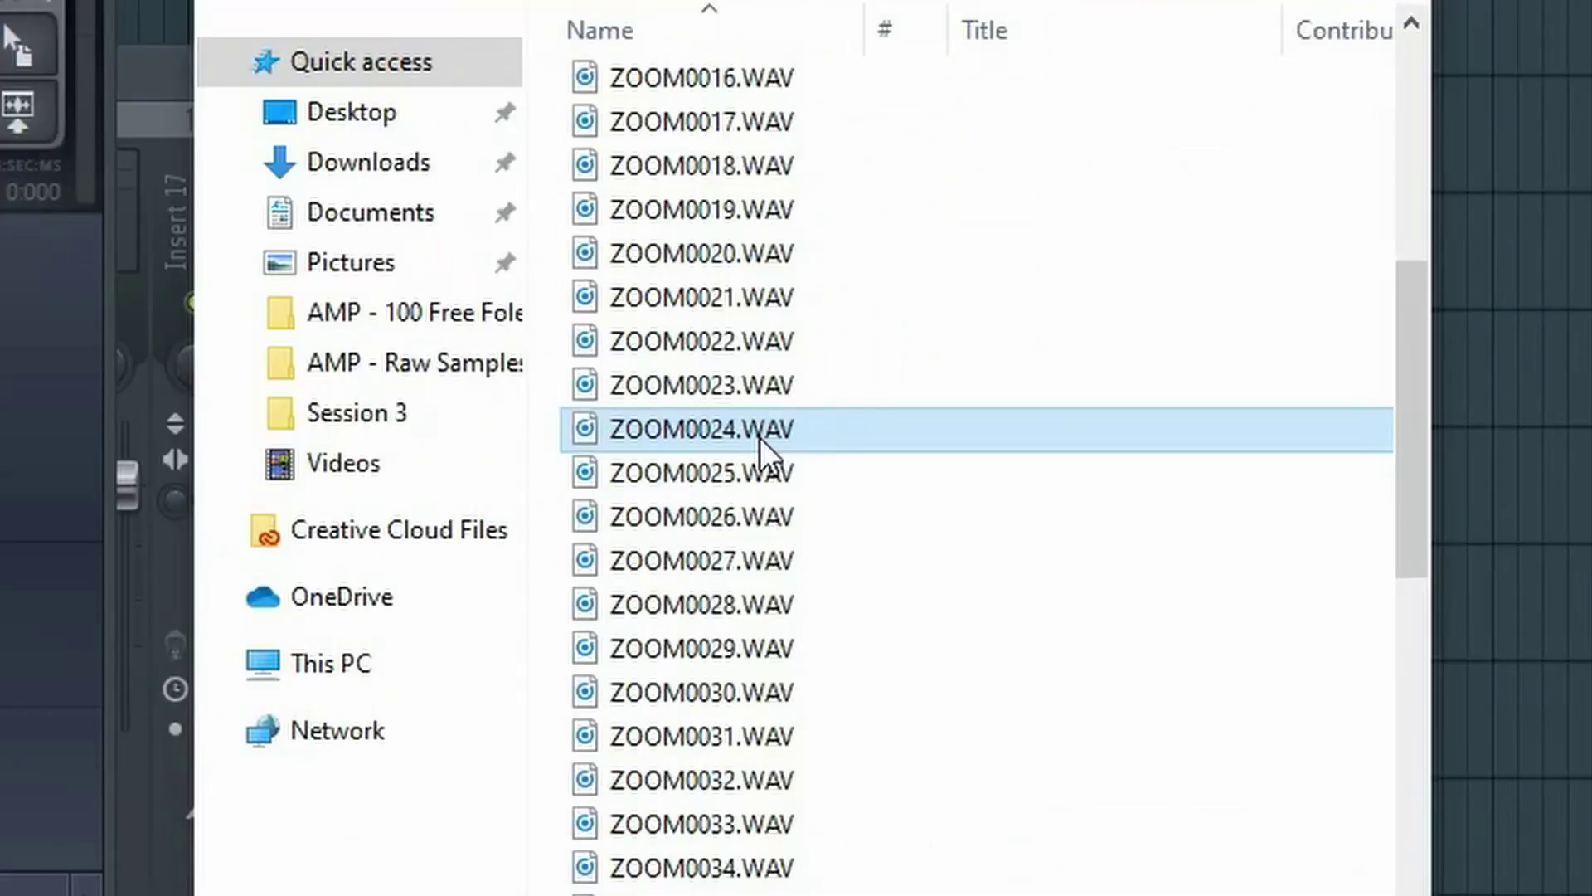
Drag ZOOM0024.WAV from the Session 3 folder onto the KICK playlist track
drag(991, 438, 655, 501)
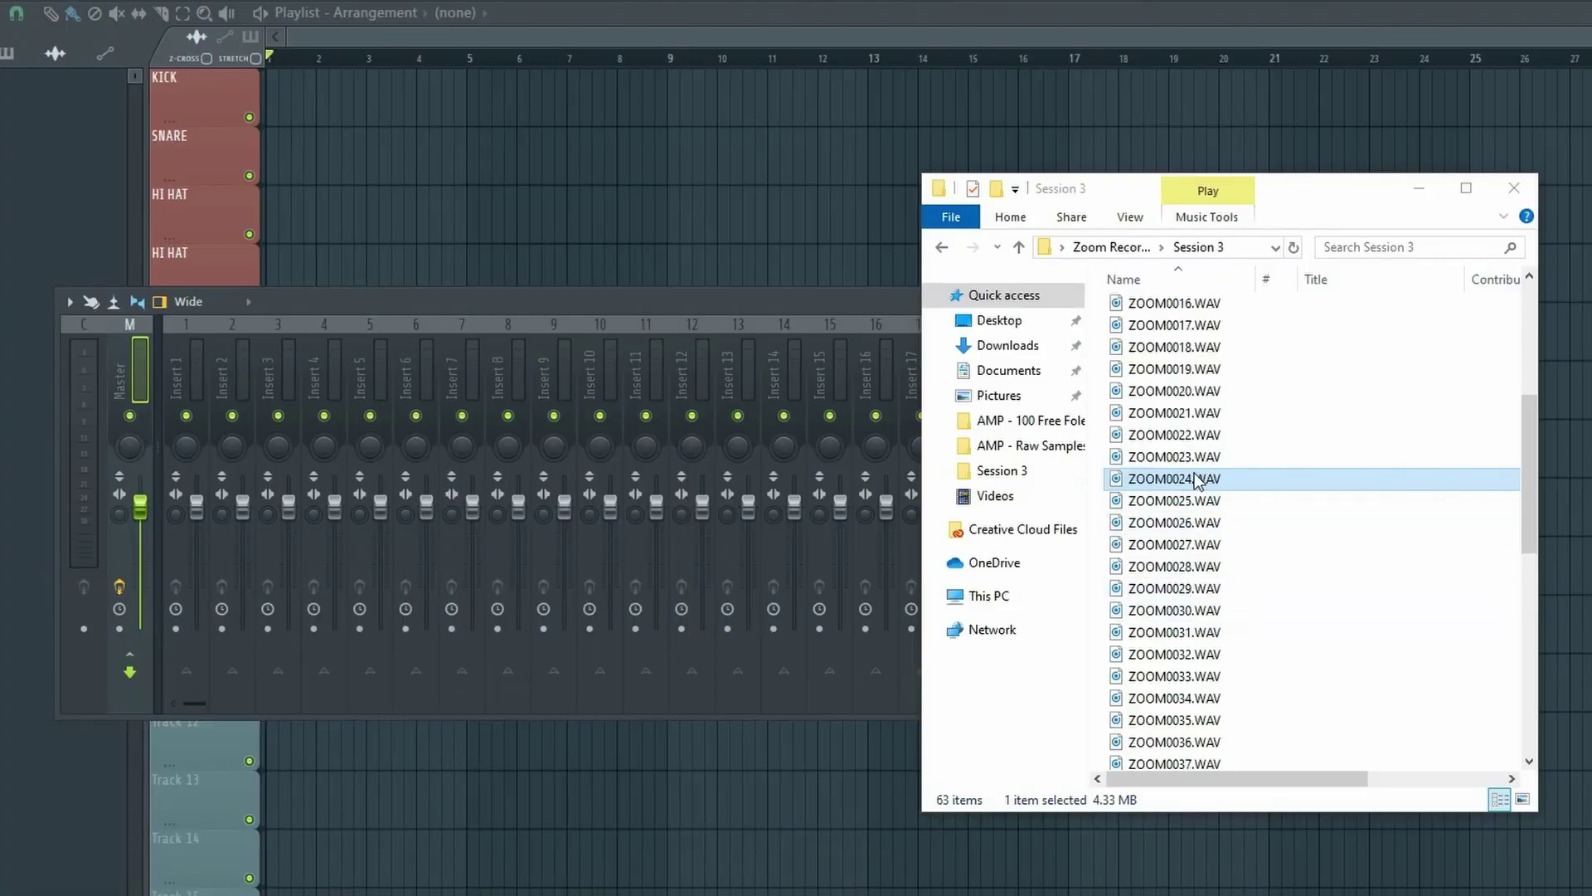
drag(1188, 485, 265, 97)
Open the ZOOM0024 clip's sample in Edison using Edit in audio editor
double_click(371, 106)
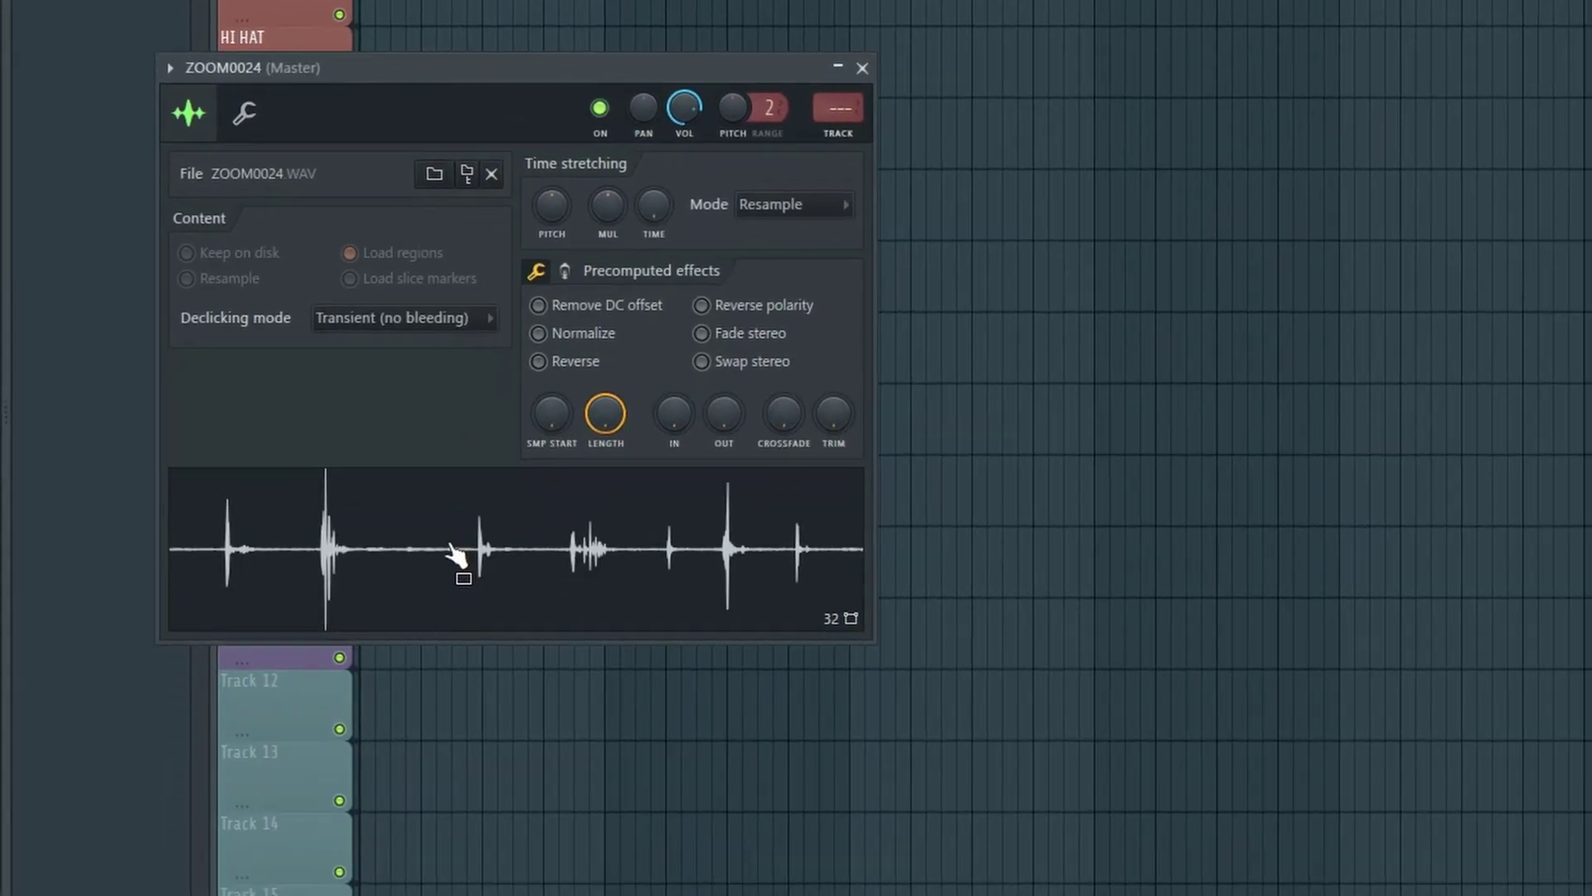
right_click(490, 753)
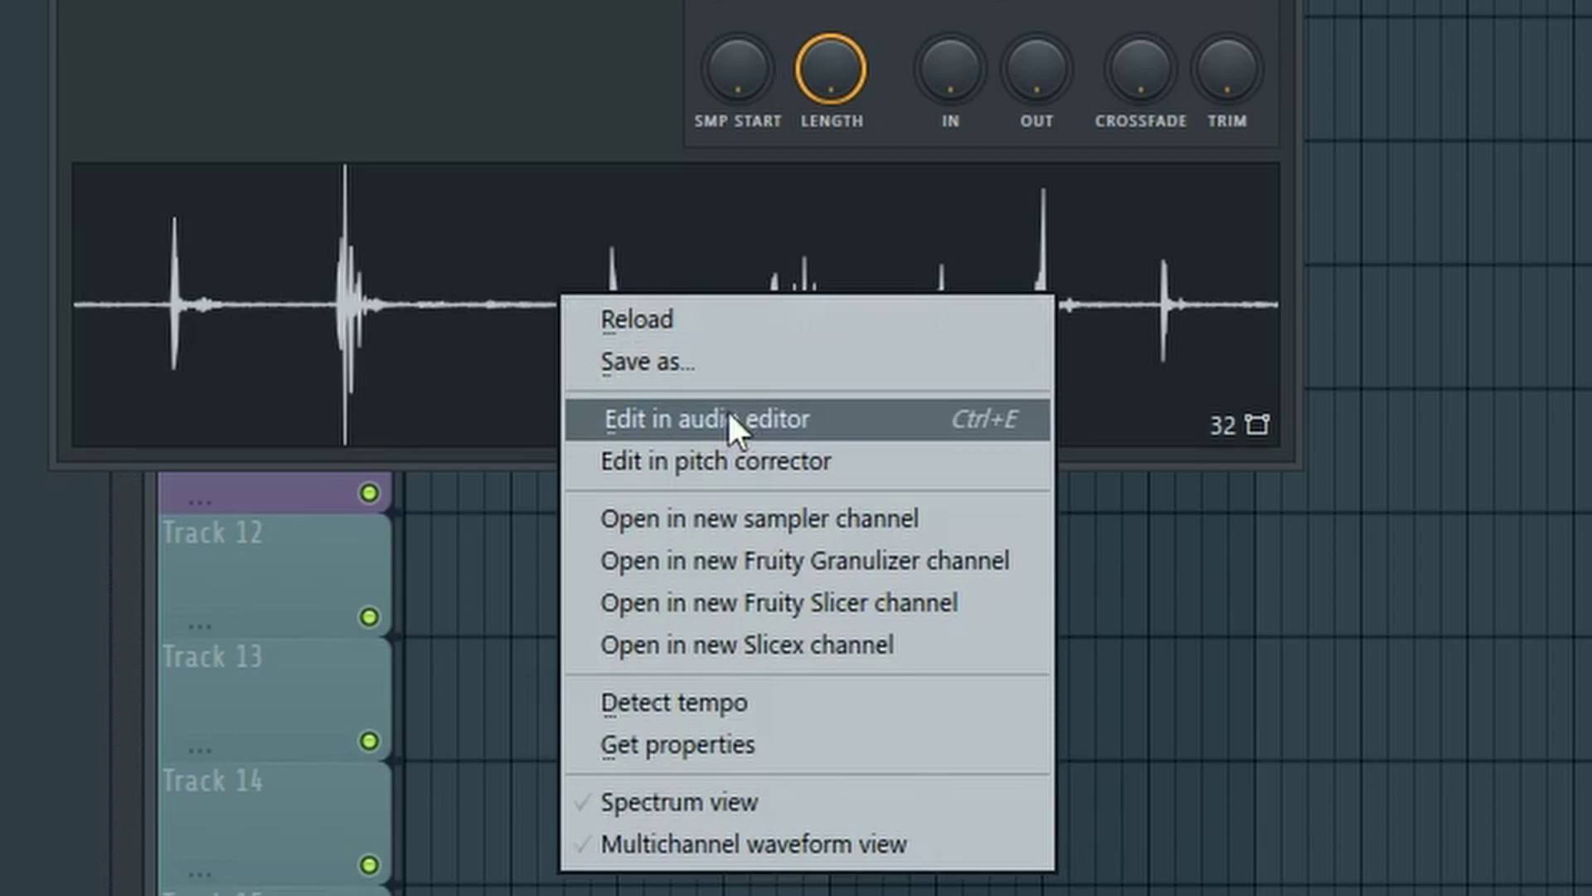
click(724, 425)
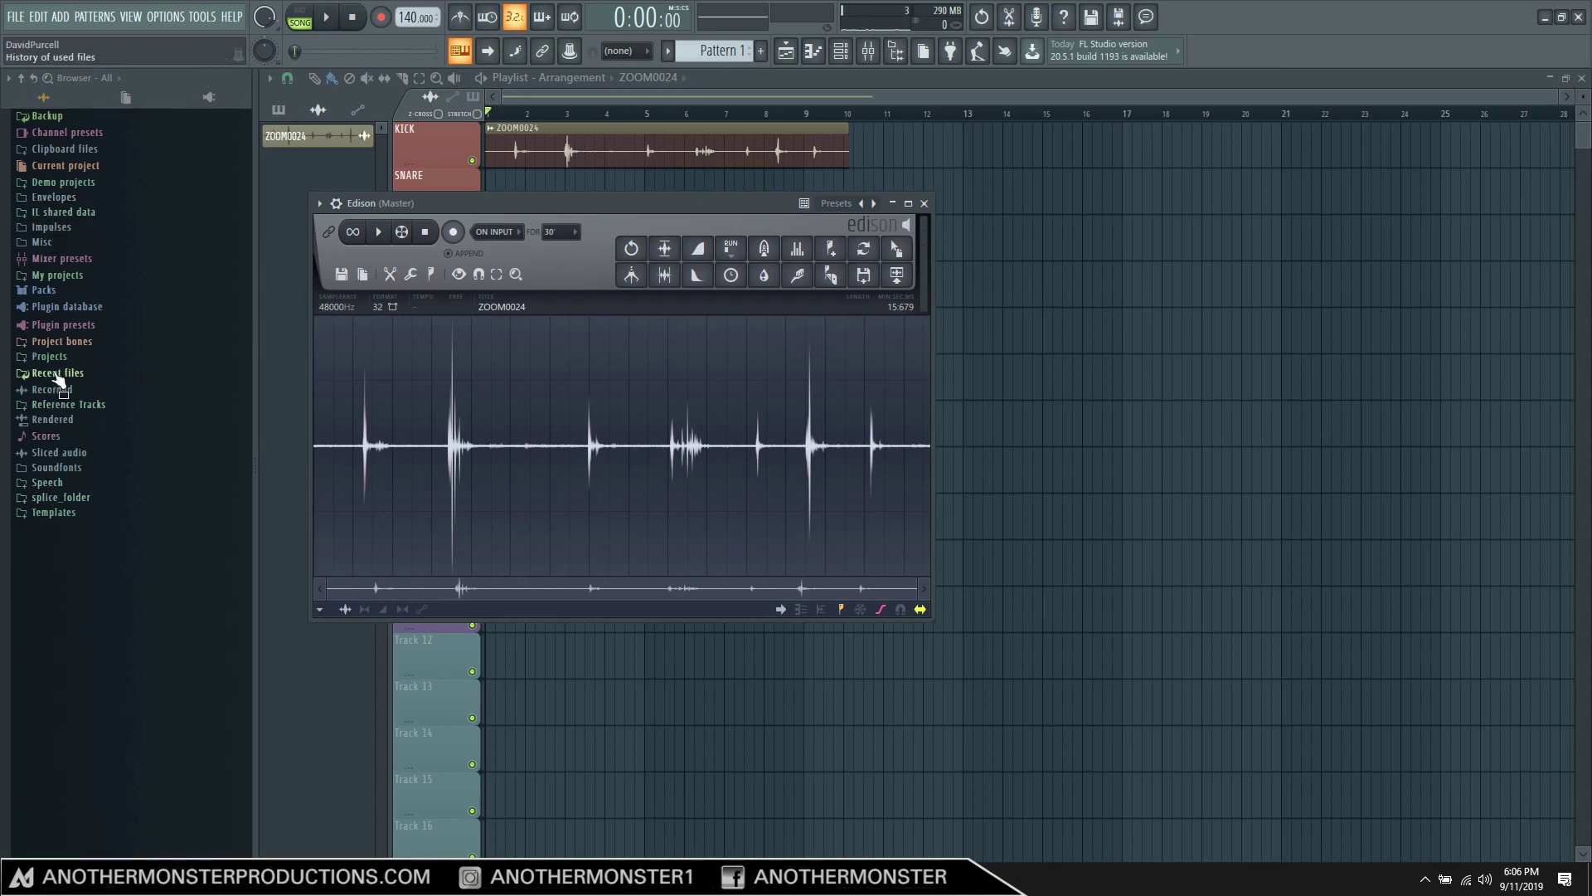
click(66, 469)
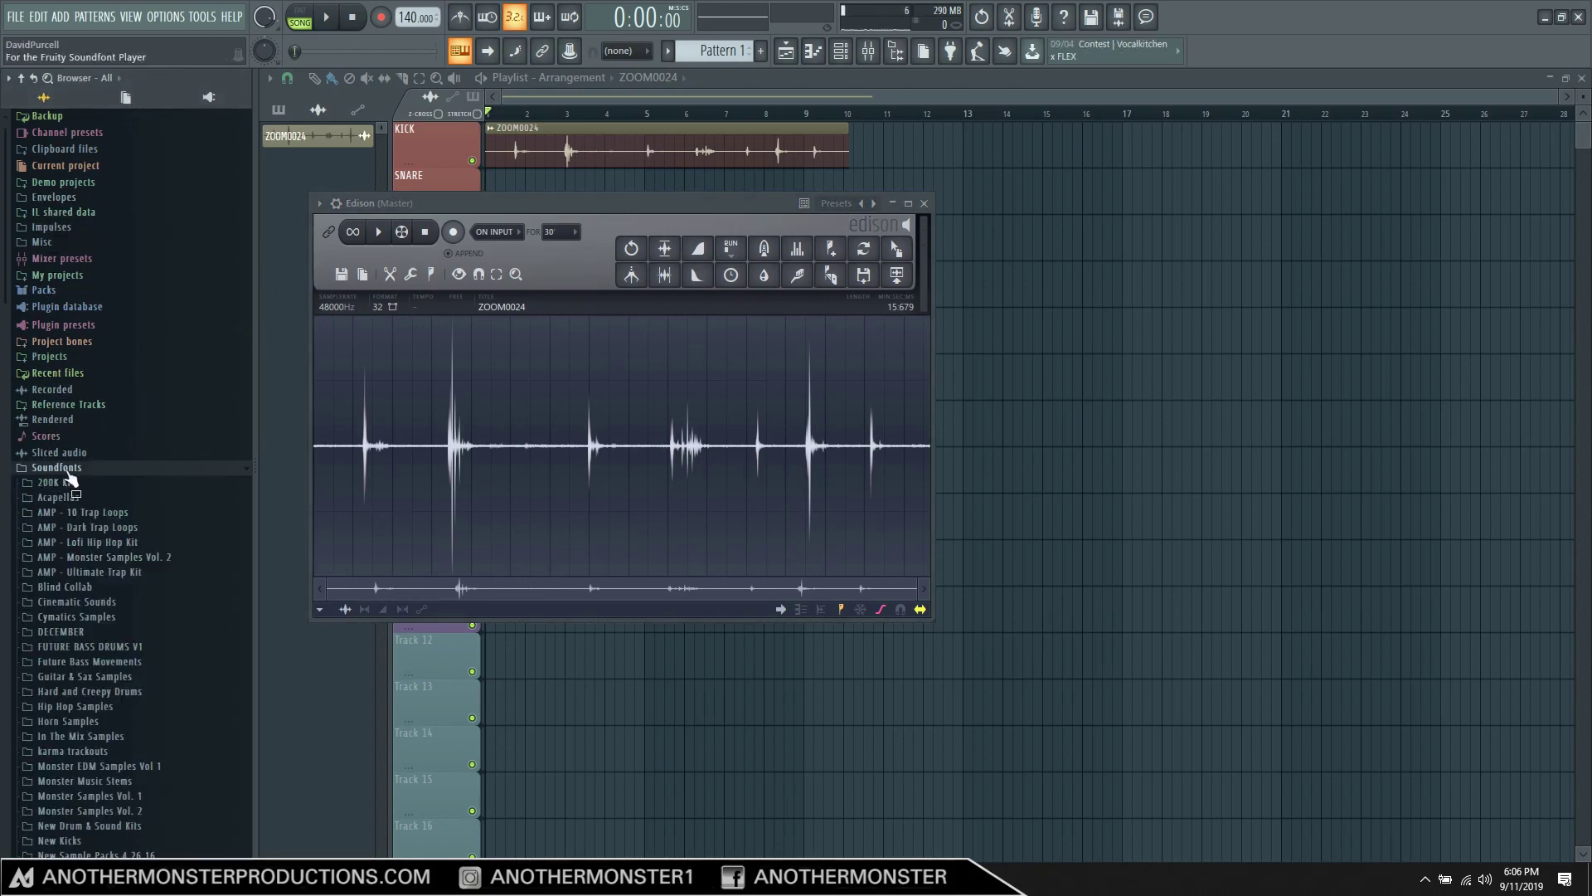
Show the mixer with F9, then play ZOOM0024 in Edison and stop it
key(F9)
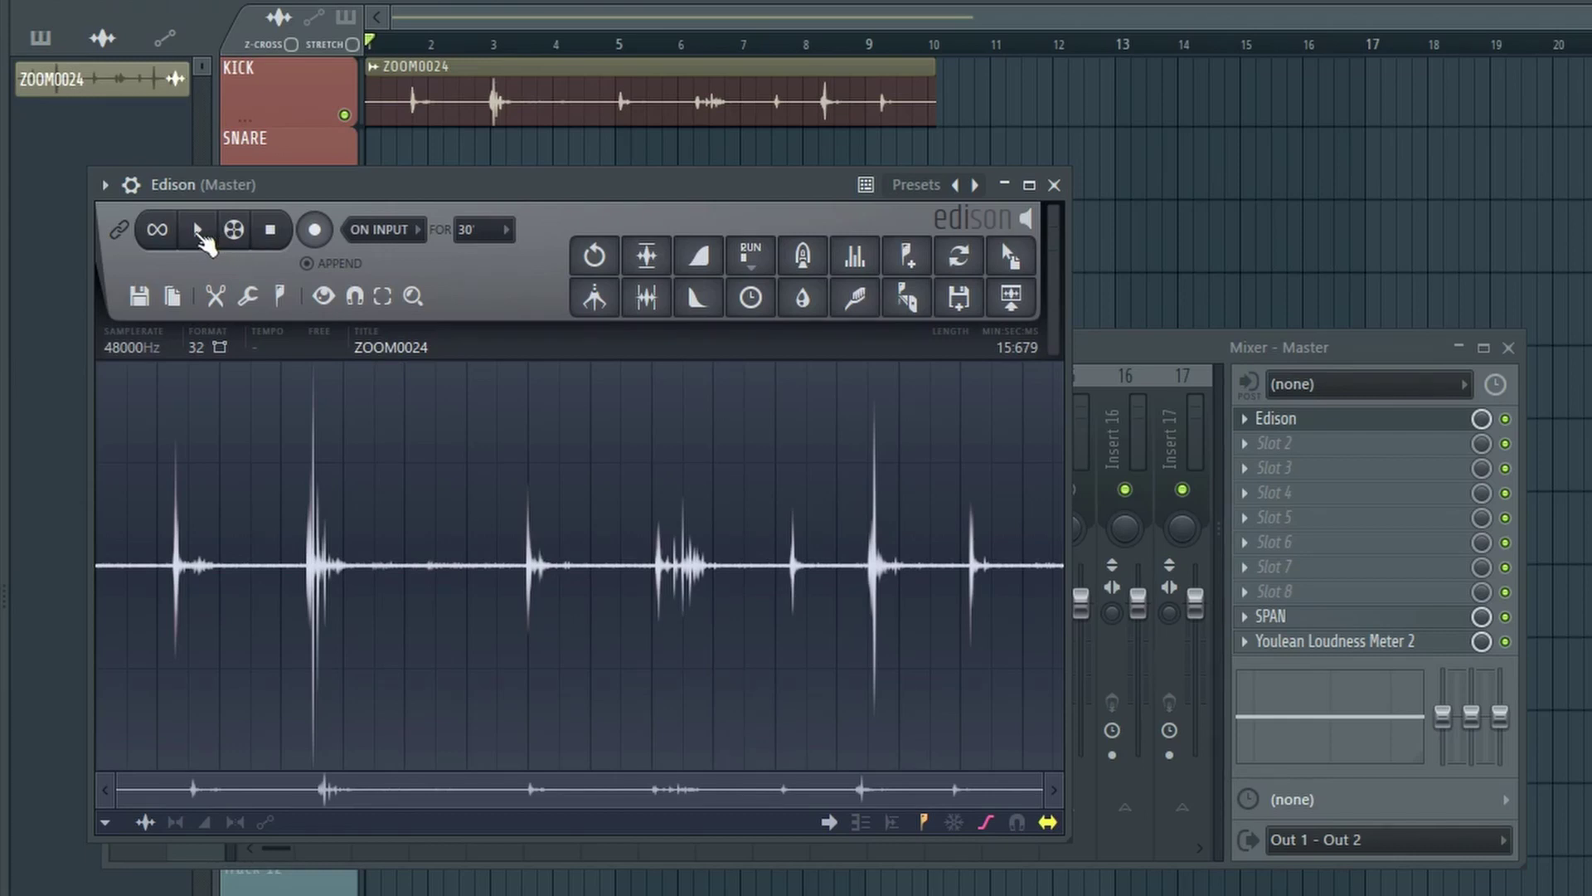
click(200, 232)
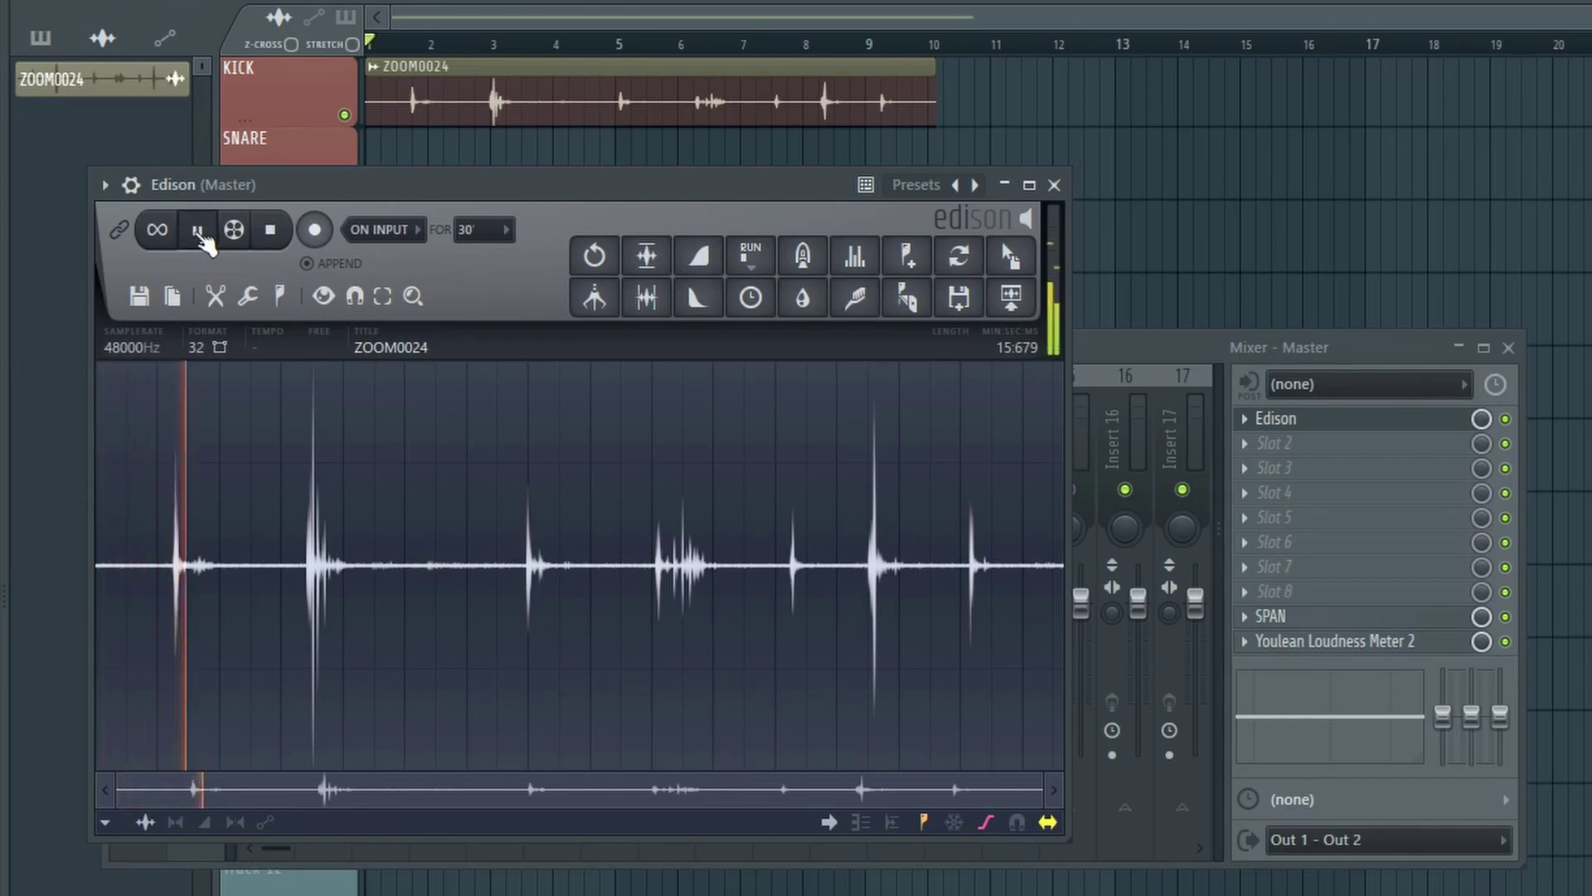
click(268, 235)
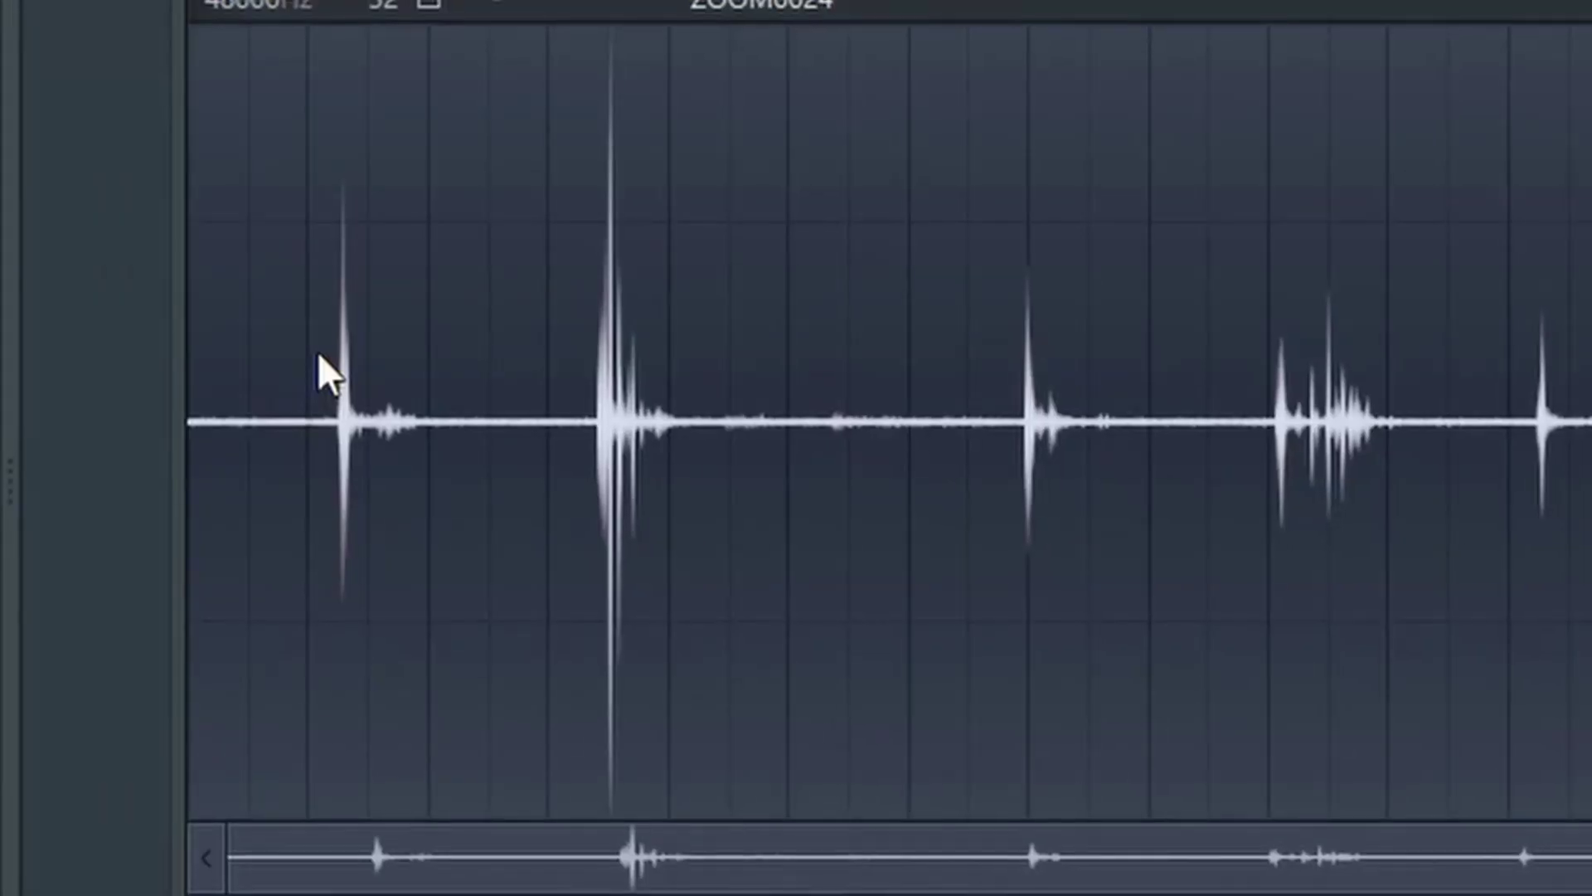
Select and audition ZOOM0024's noise-only opening, then capture it as the noise profile
drag(326, 320, 149, 331)
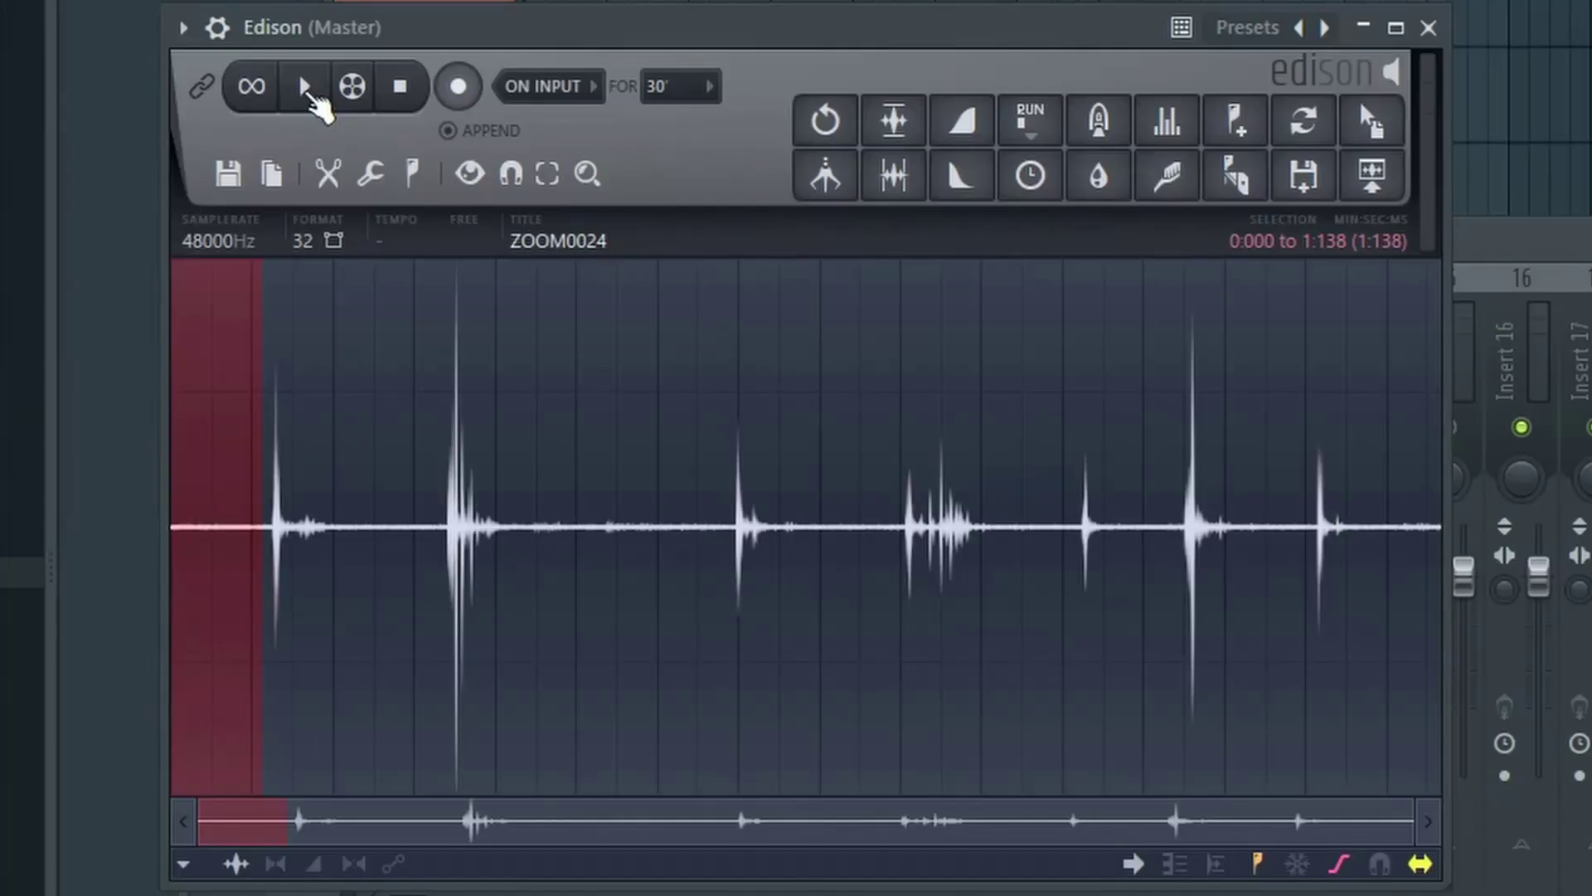
click(305, 86)
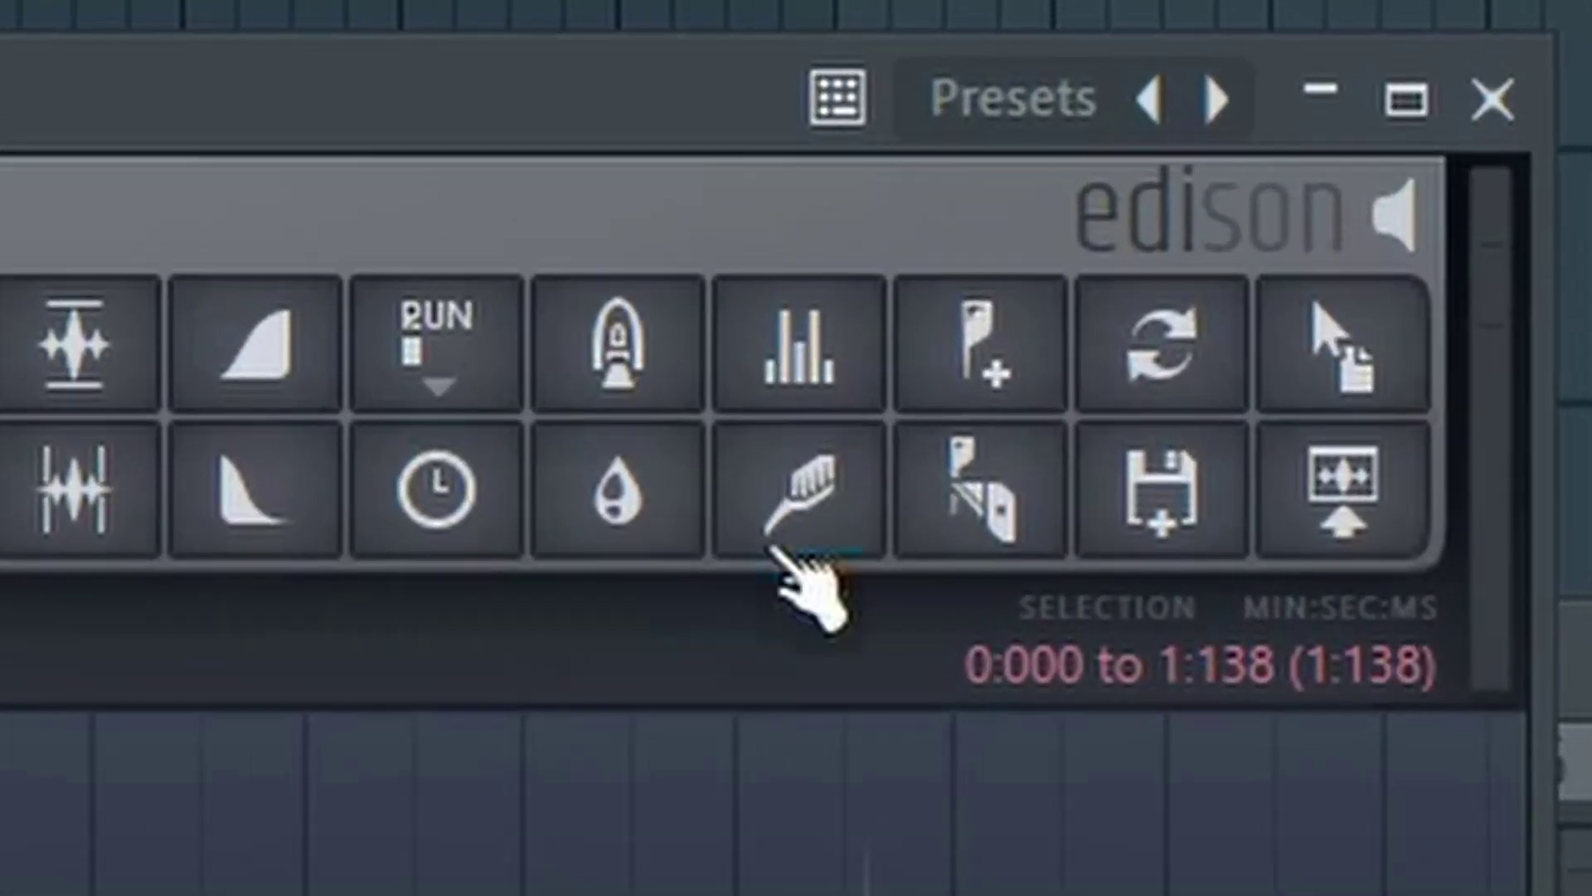
click(1168, 175)
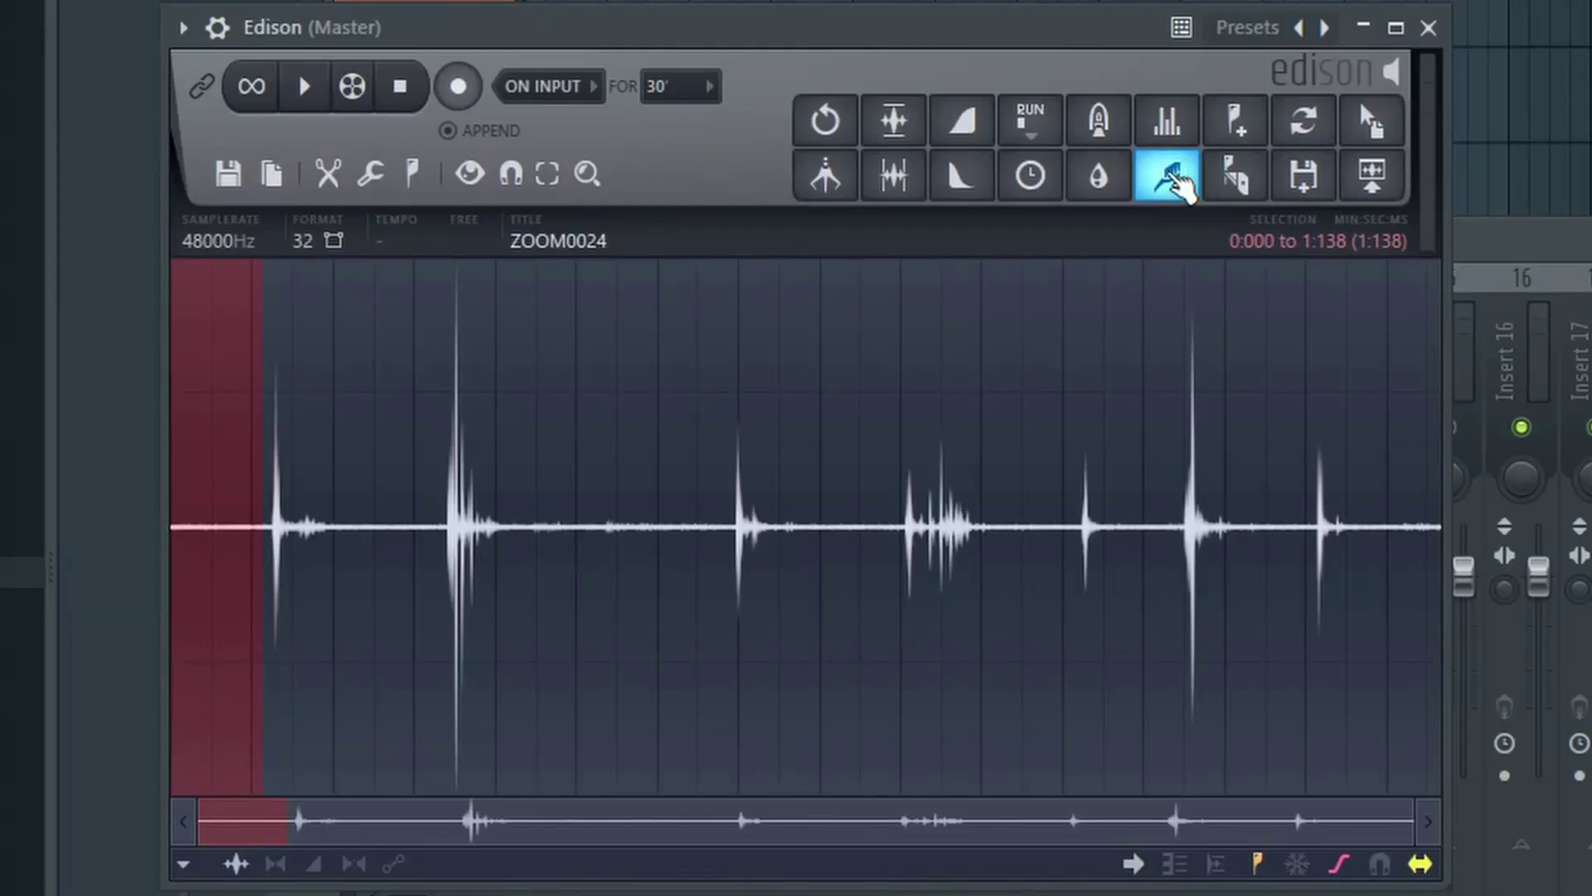
click(1182, 182)
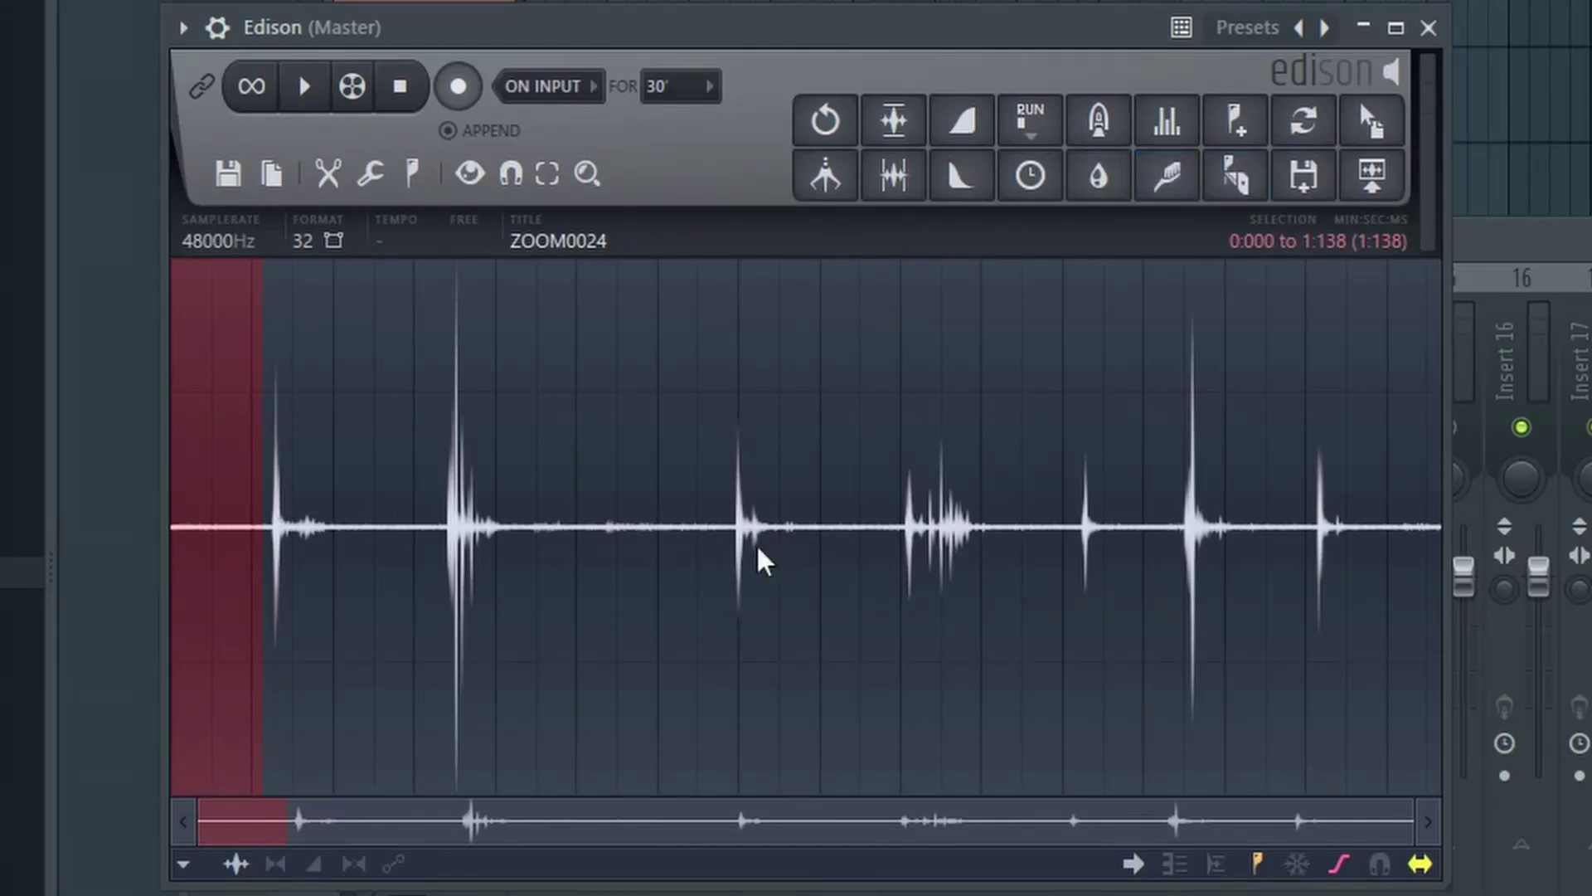
drag(279, 504, 1586, 491)
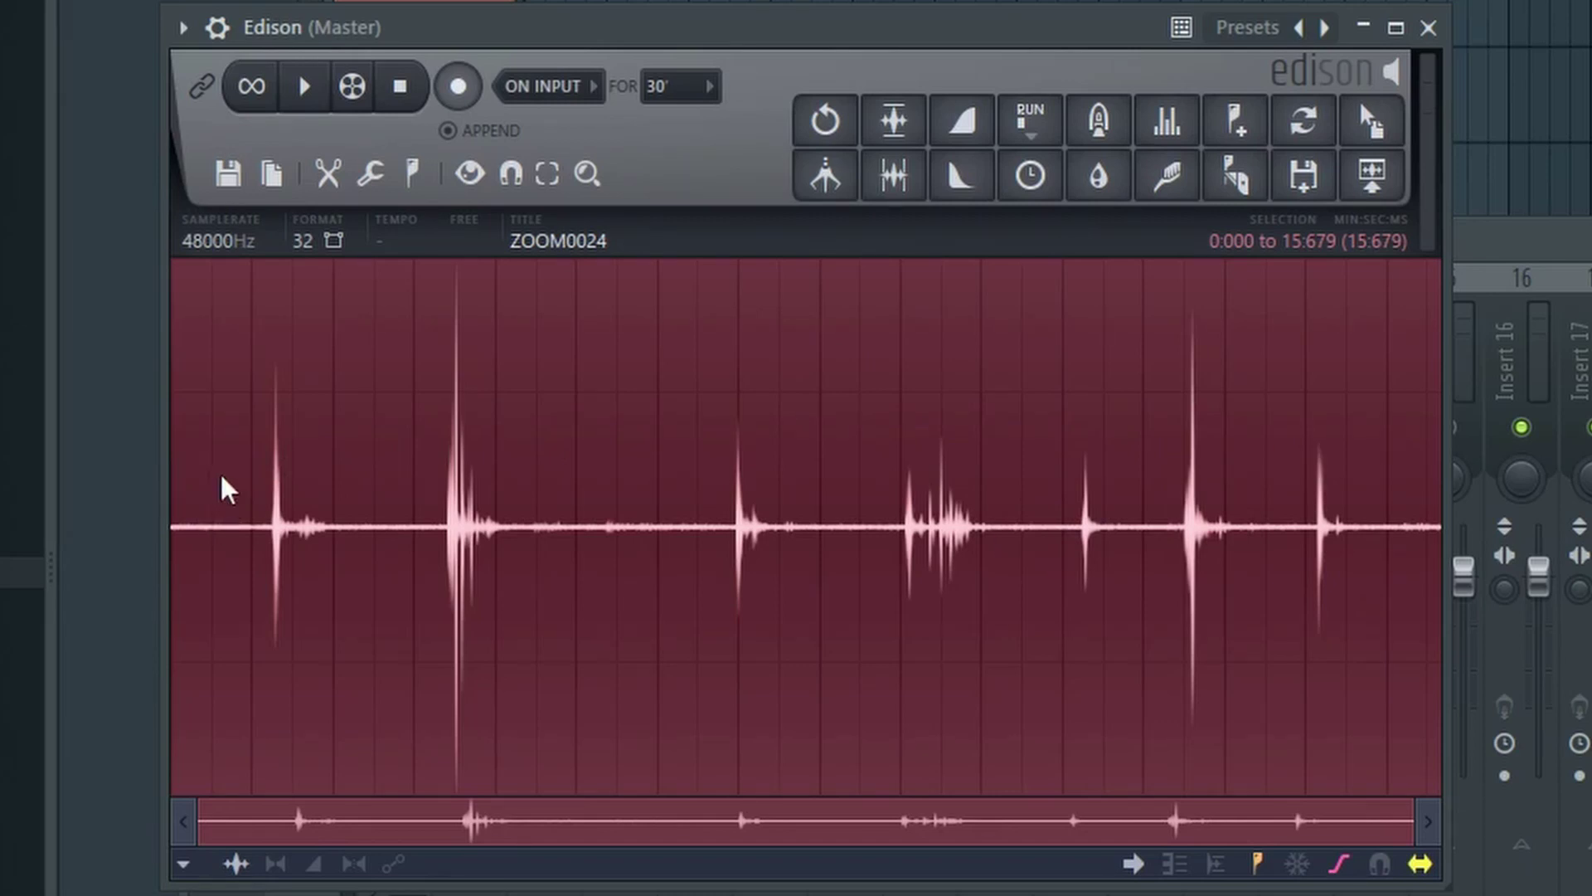
drag(221, 490, 261, 470)
drag(1415, 440, 1533, 456)
drag(309, 451, 129, 439)
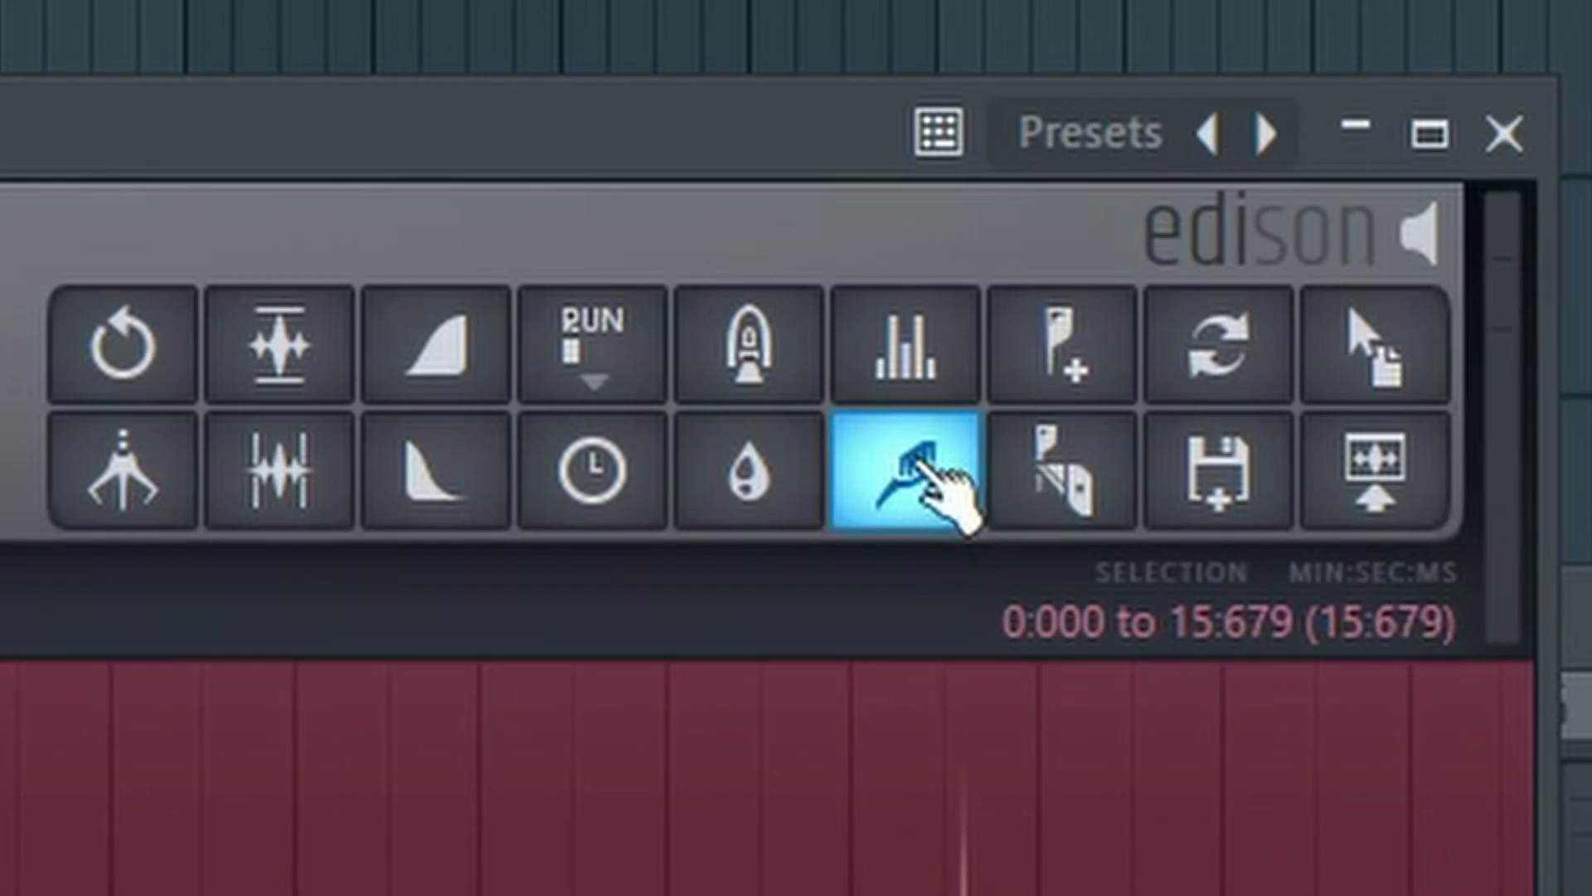
Run Clean up (denoise) on ZOOM0024 with default settings and accept it
click(929, 466)
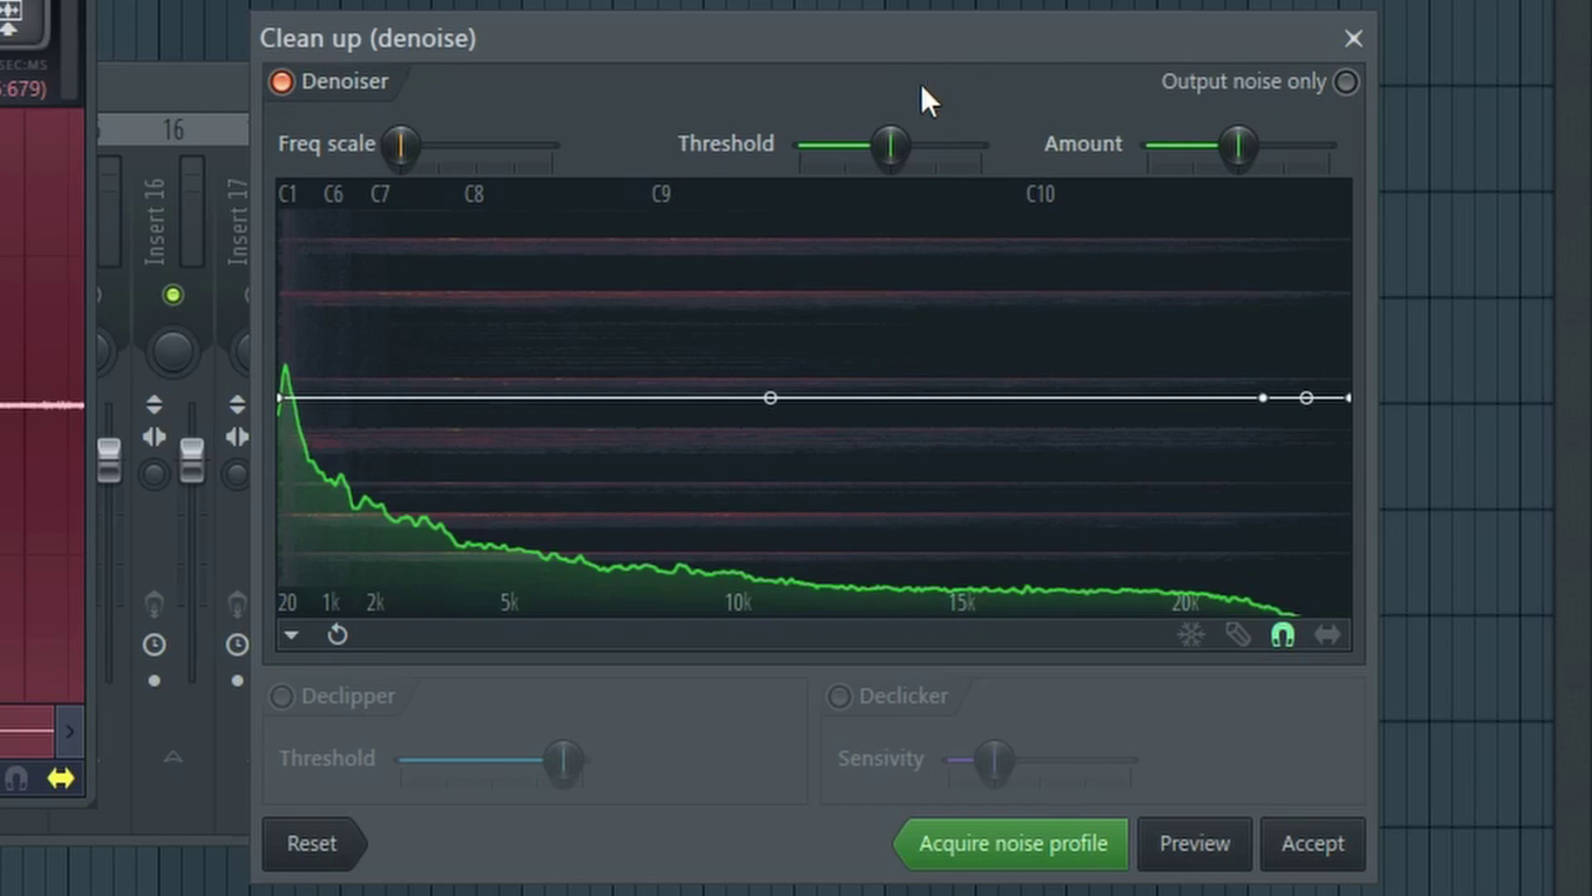
click(1319, 847)
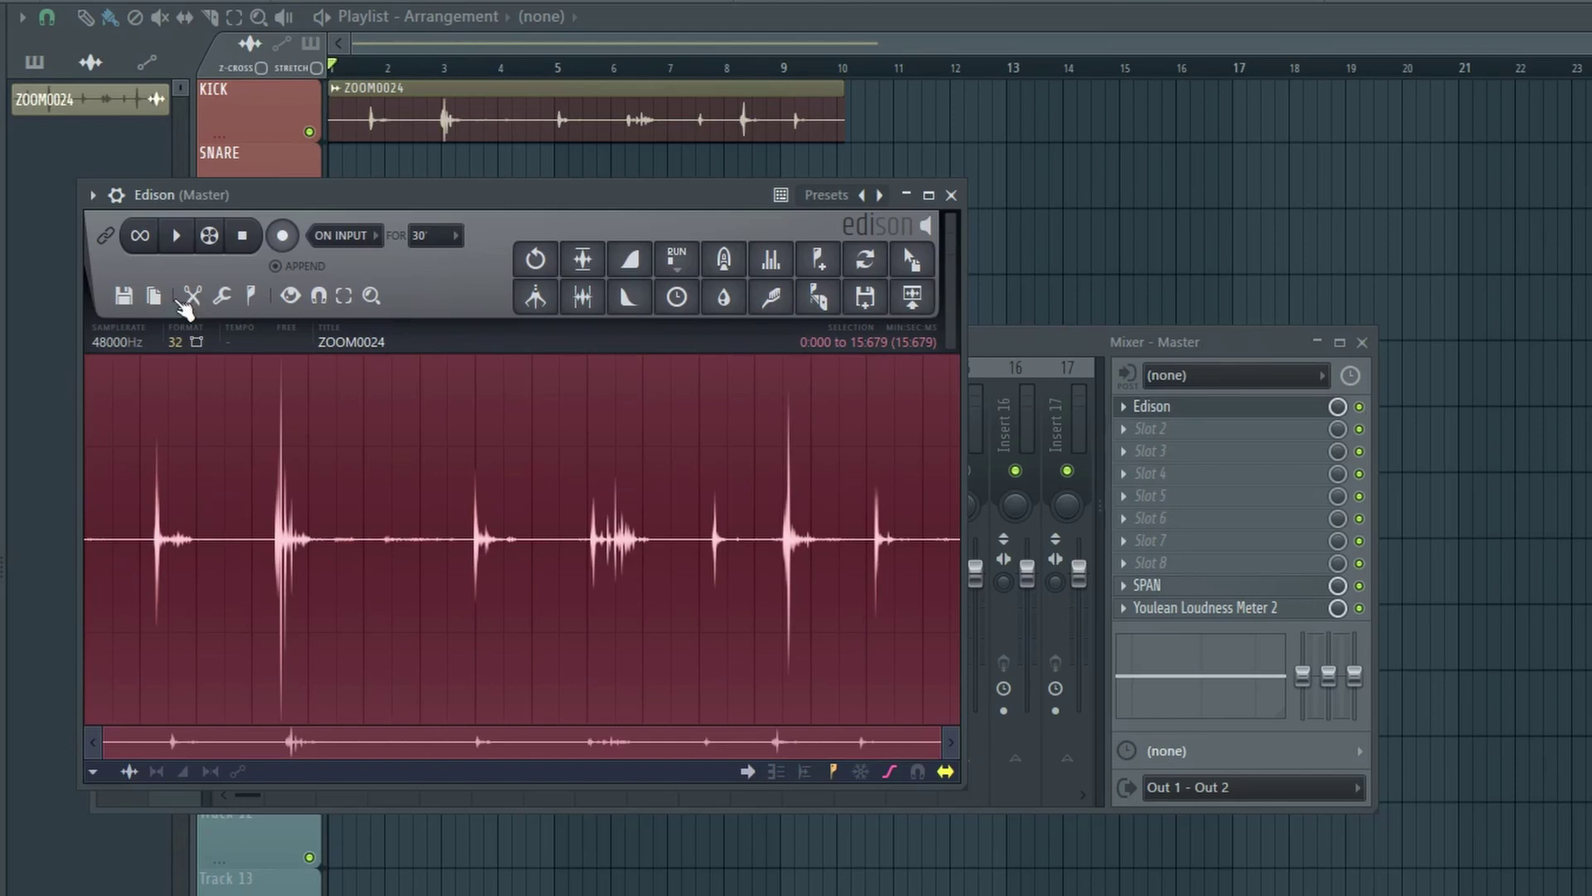
click(177, 239)
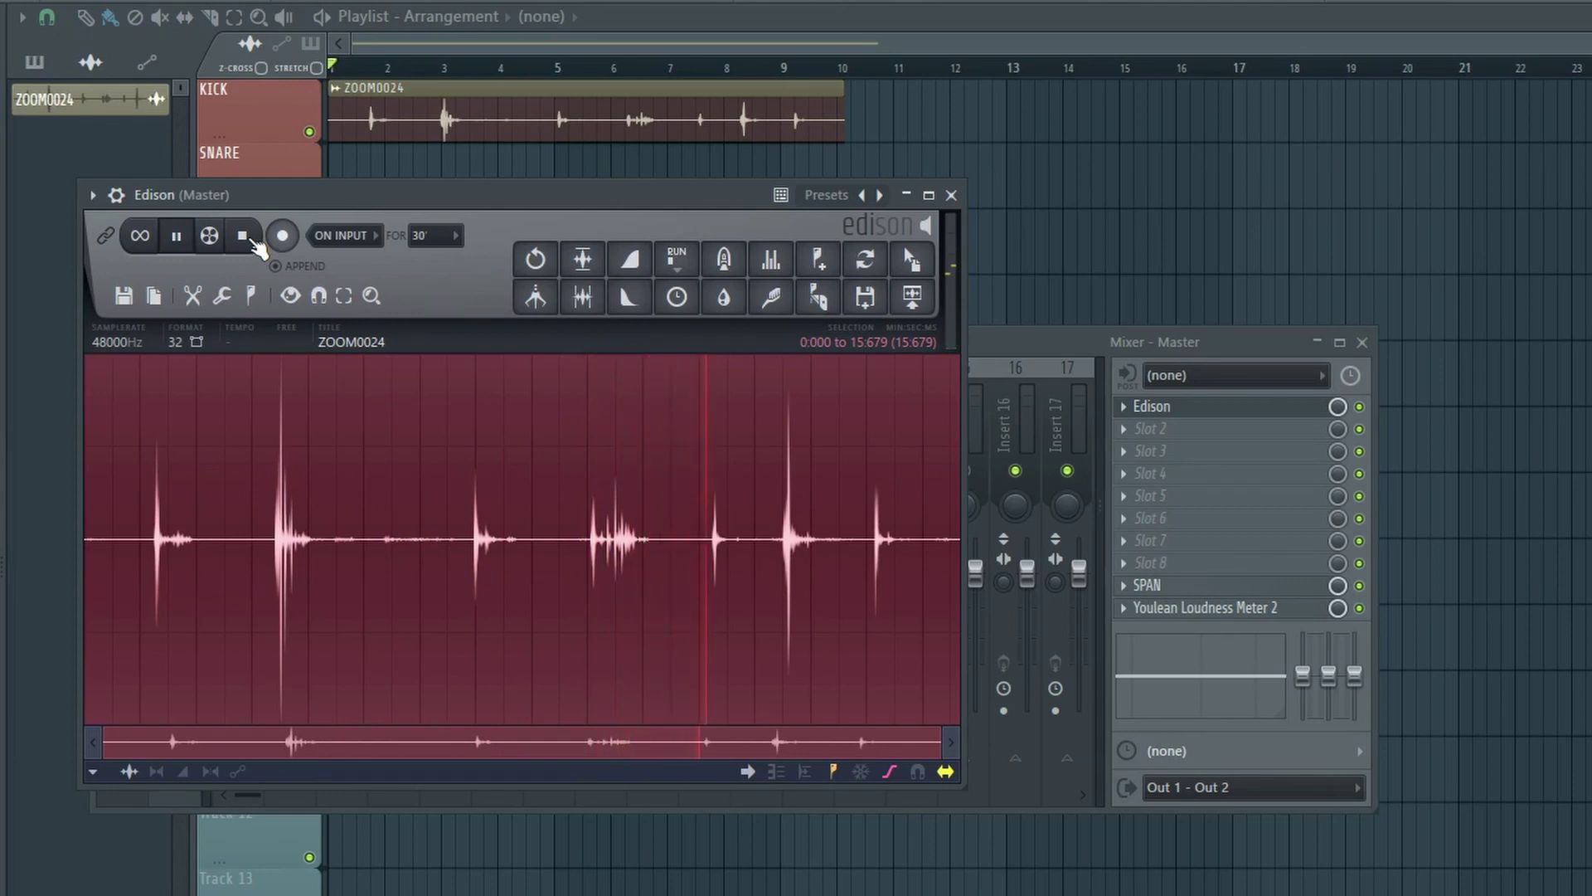
click(253, 241)
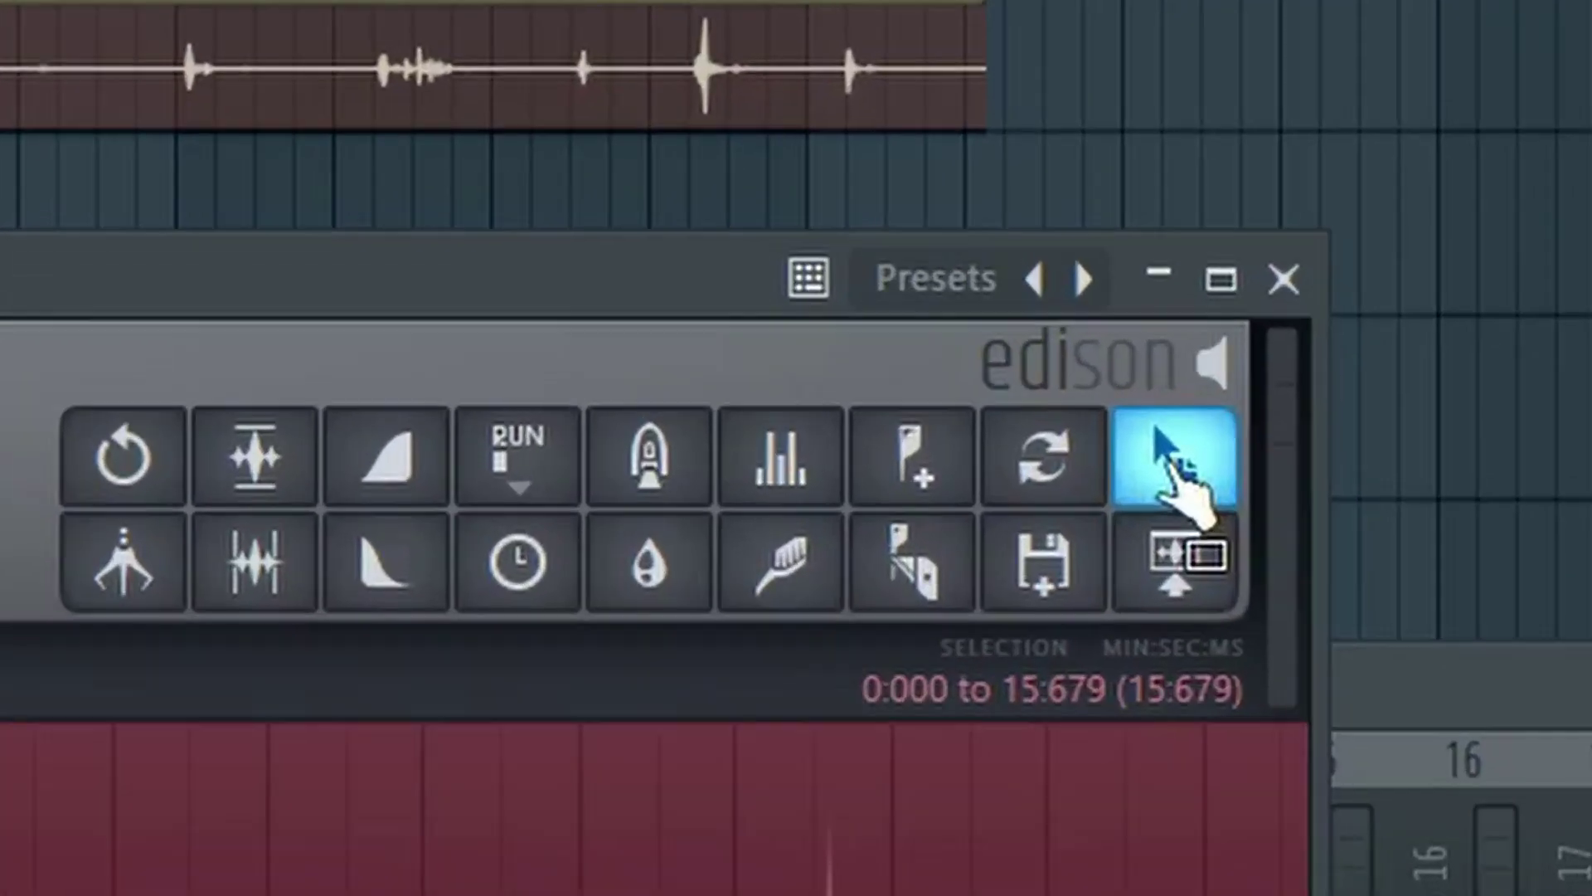
Drag the denoised ZOOM0024_5 onto the SNARE track and make the KICK track taller
drag(915, 263, 390, 198)
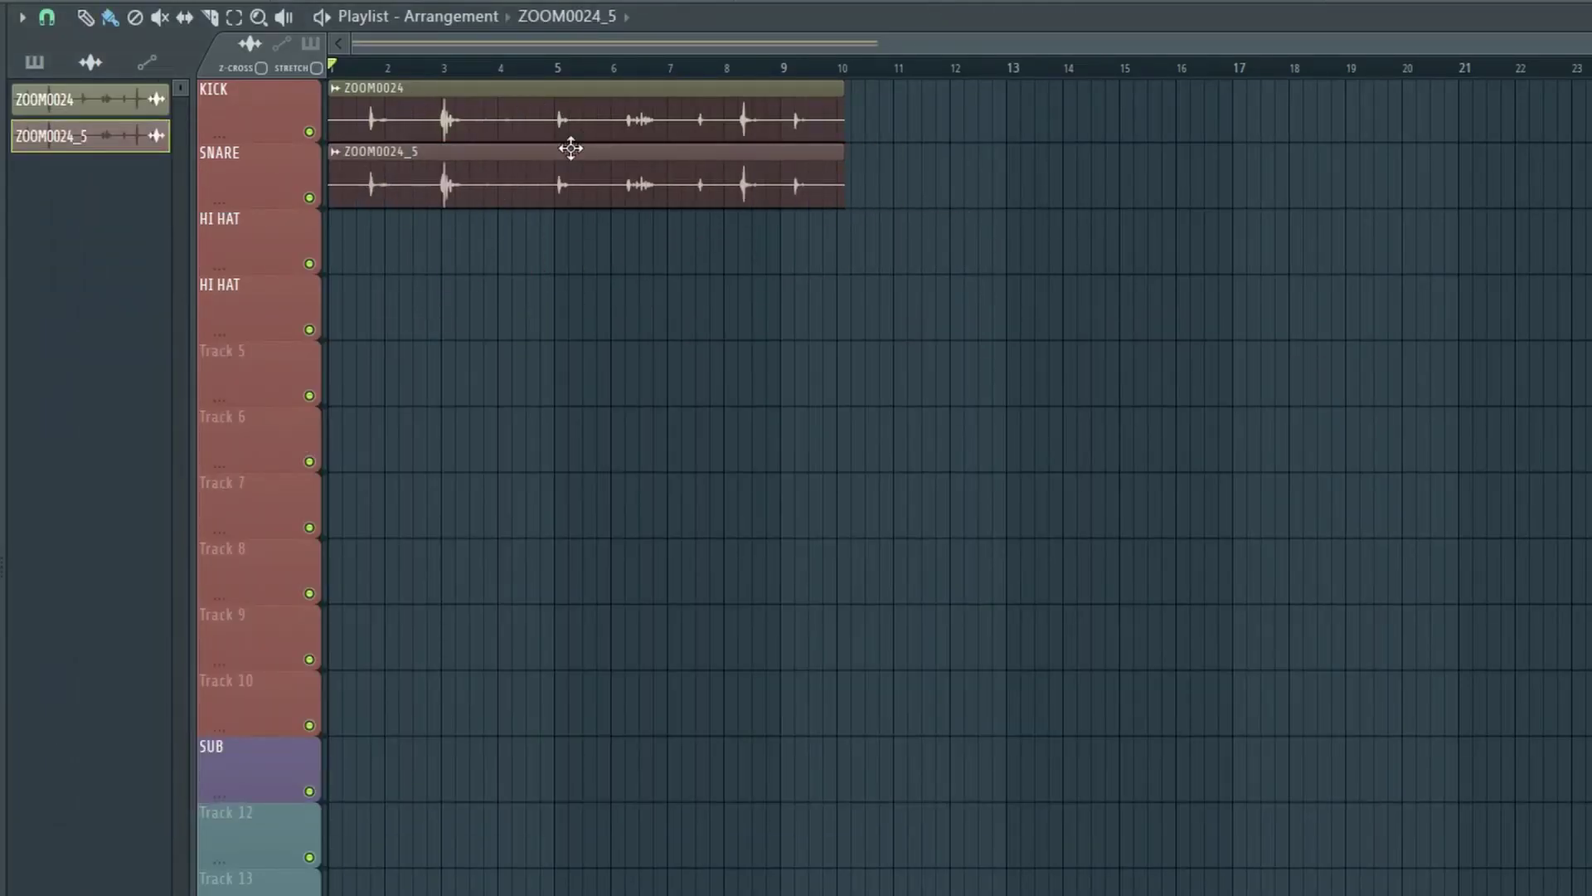
scroll(265, 191, up, 5)
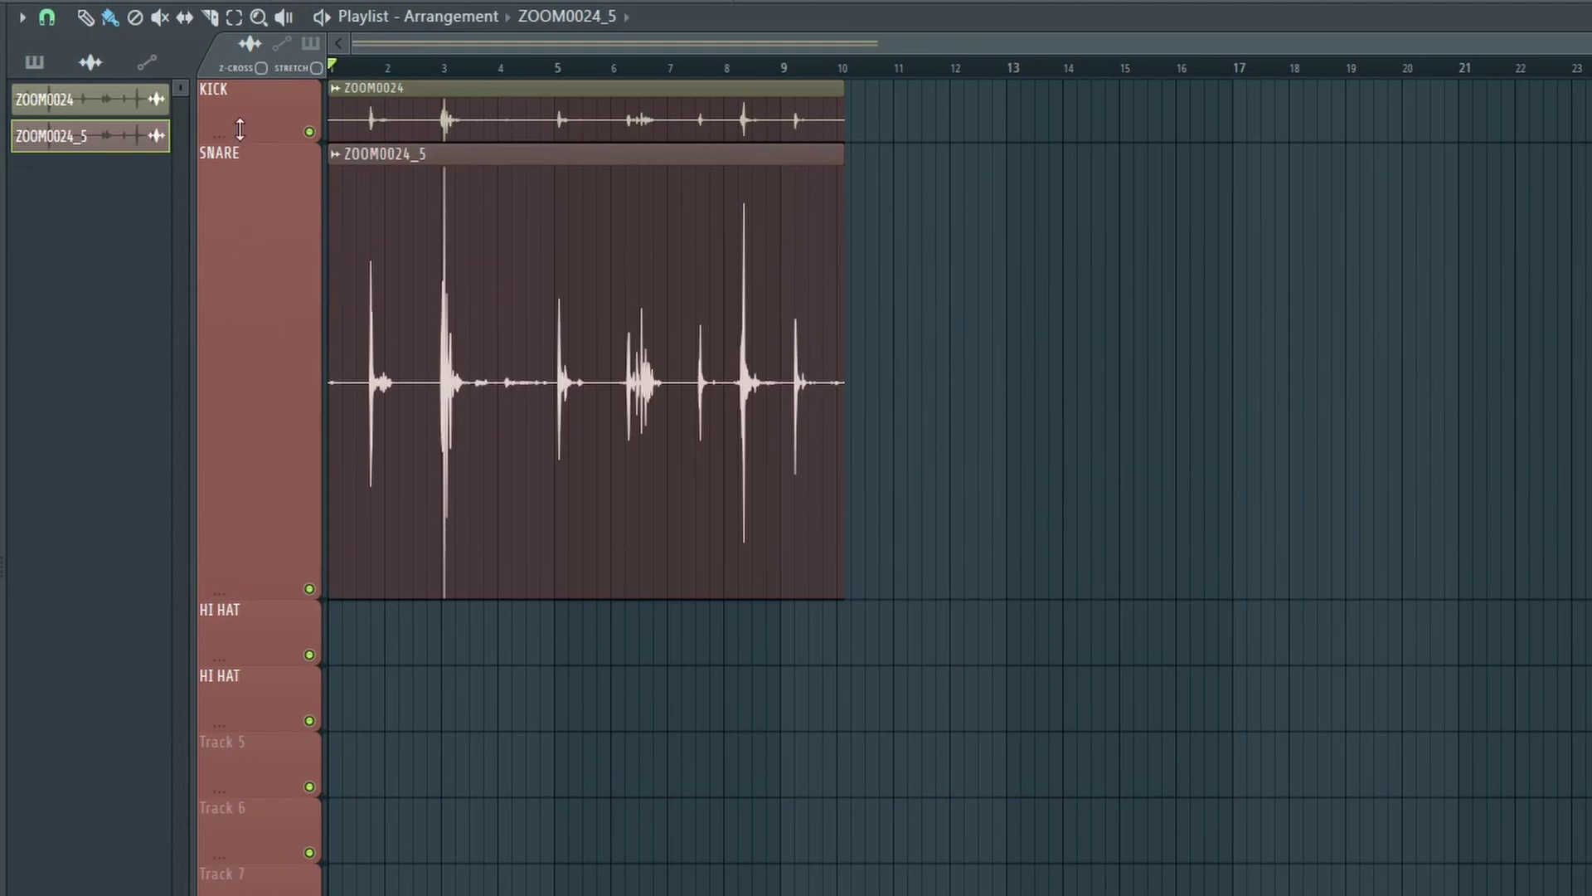
drag(242, 143, 249, 431)
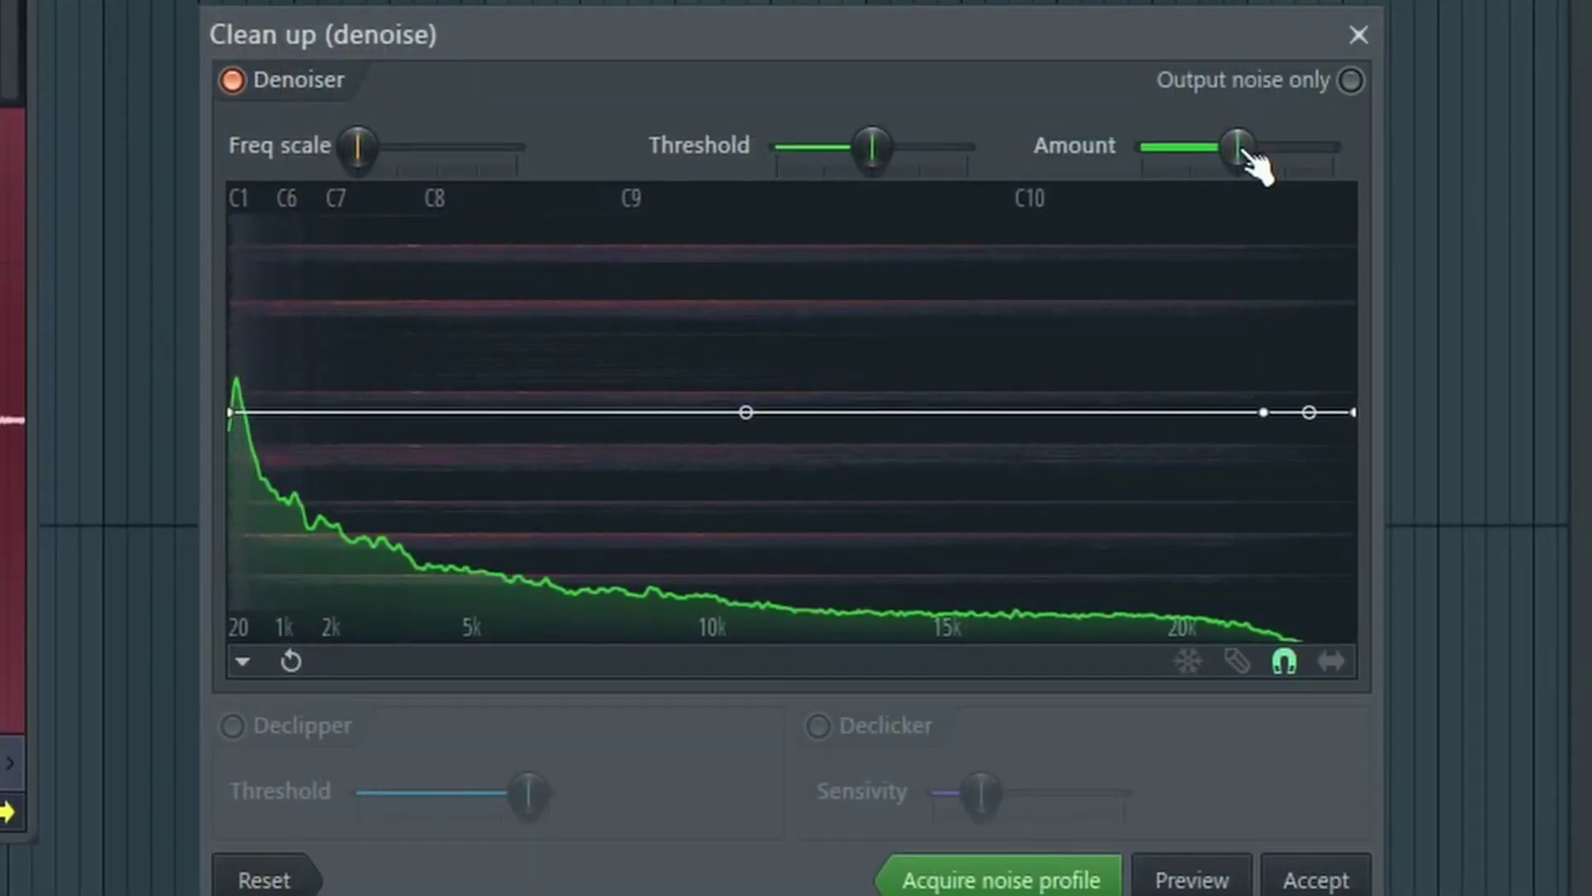
Drag the denoiser Amount slider down to its minimum
drag(1477, 285, 1426, 285)
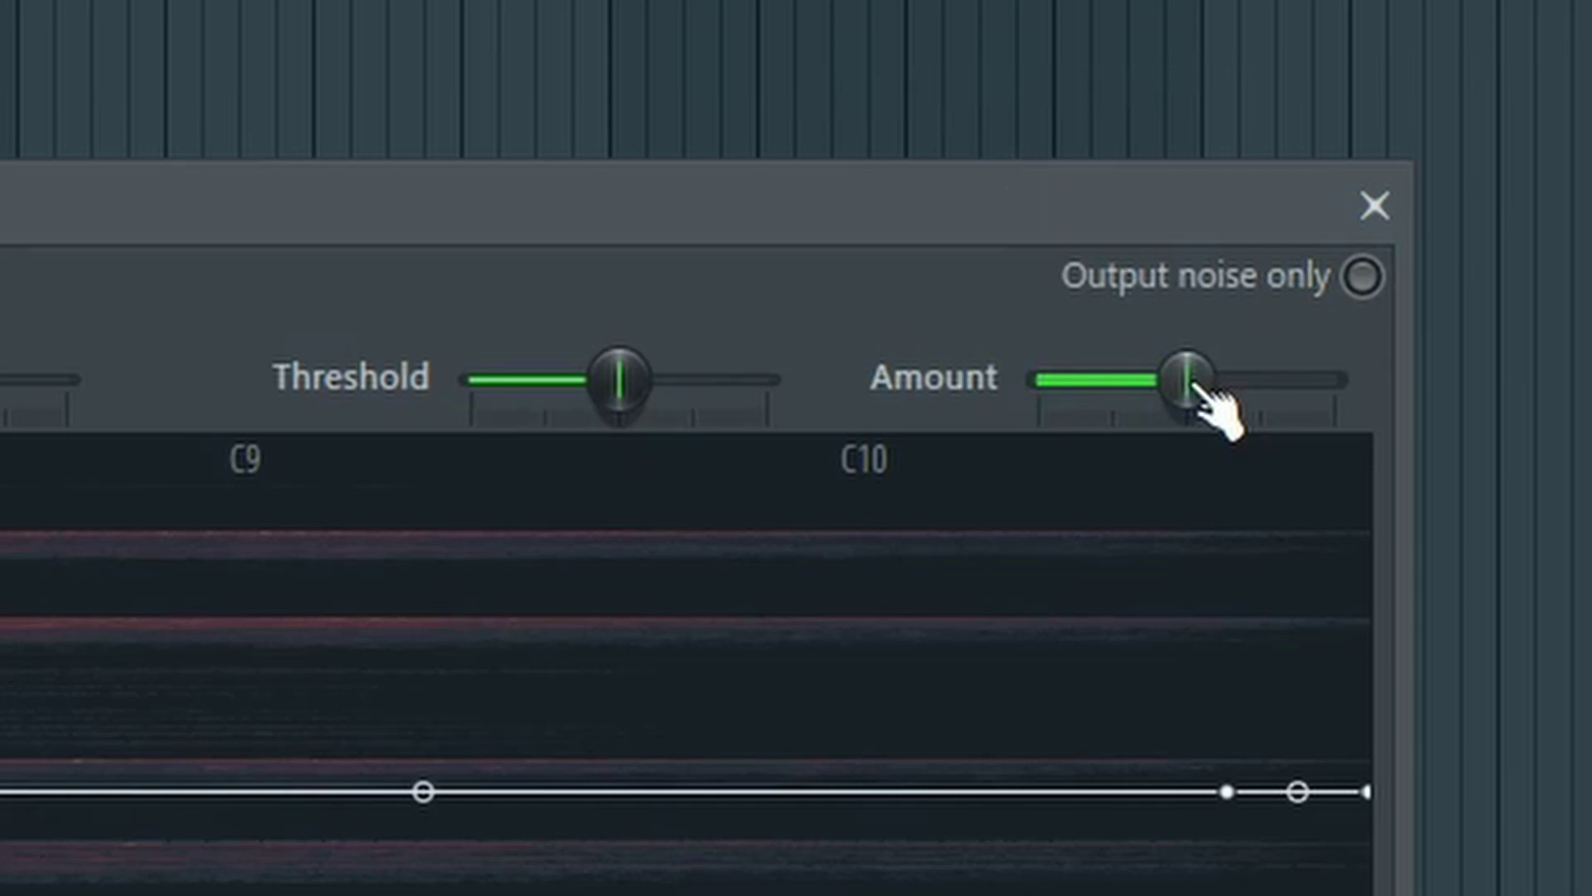
Sweep denoiser Amount from minimum to maximum, then settle Threshold about midway
drag(1194, 383, 1038, 382)
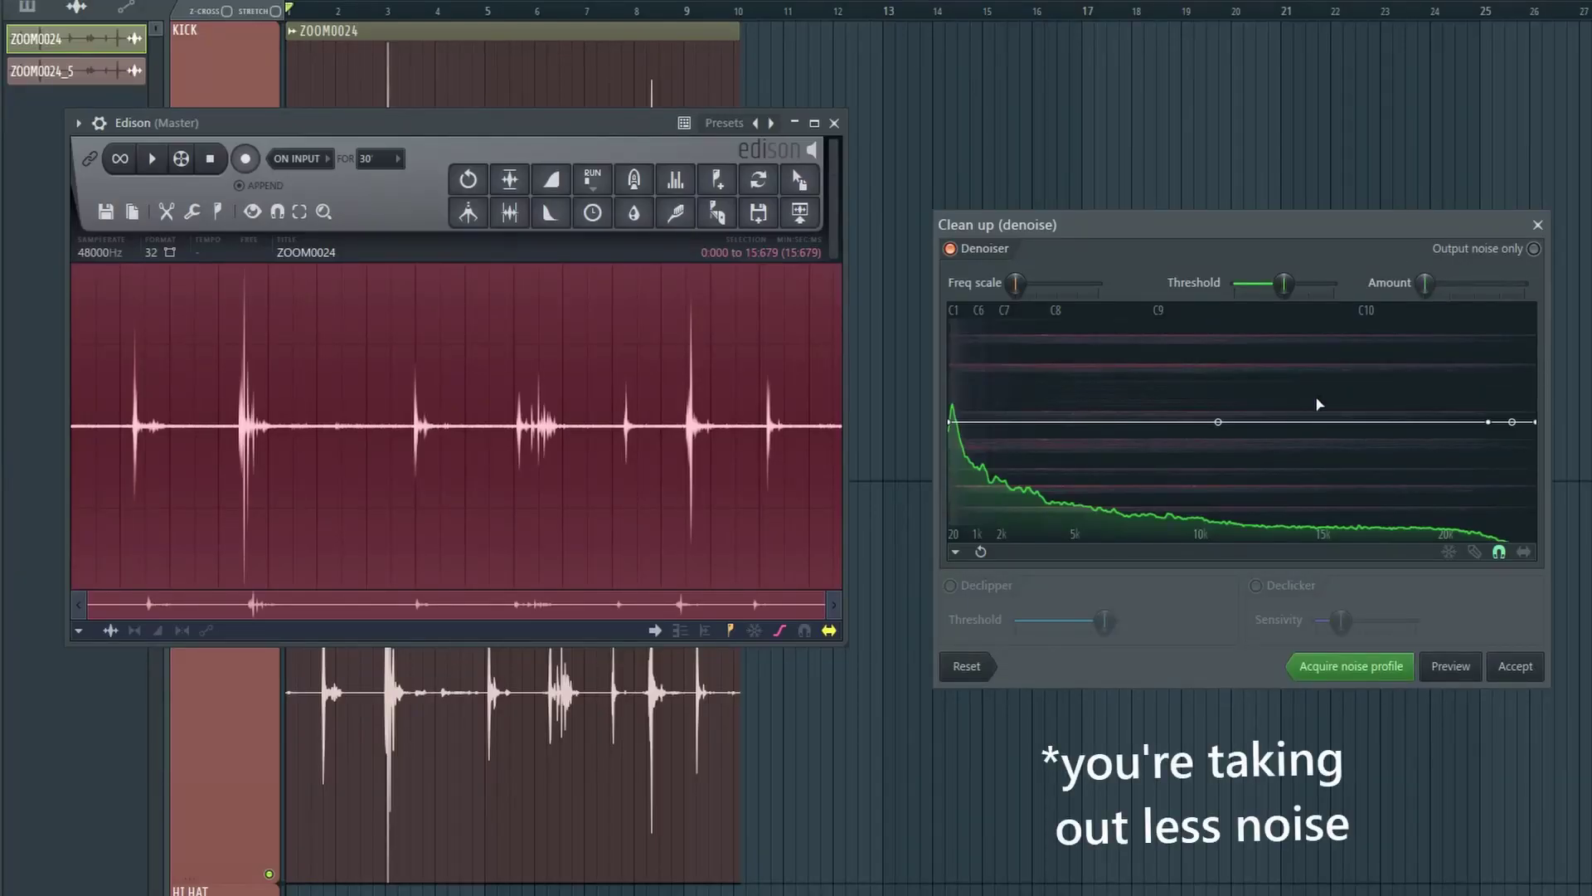
drag(1427, 284, 1527, 284)
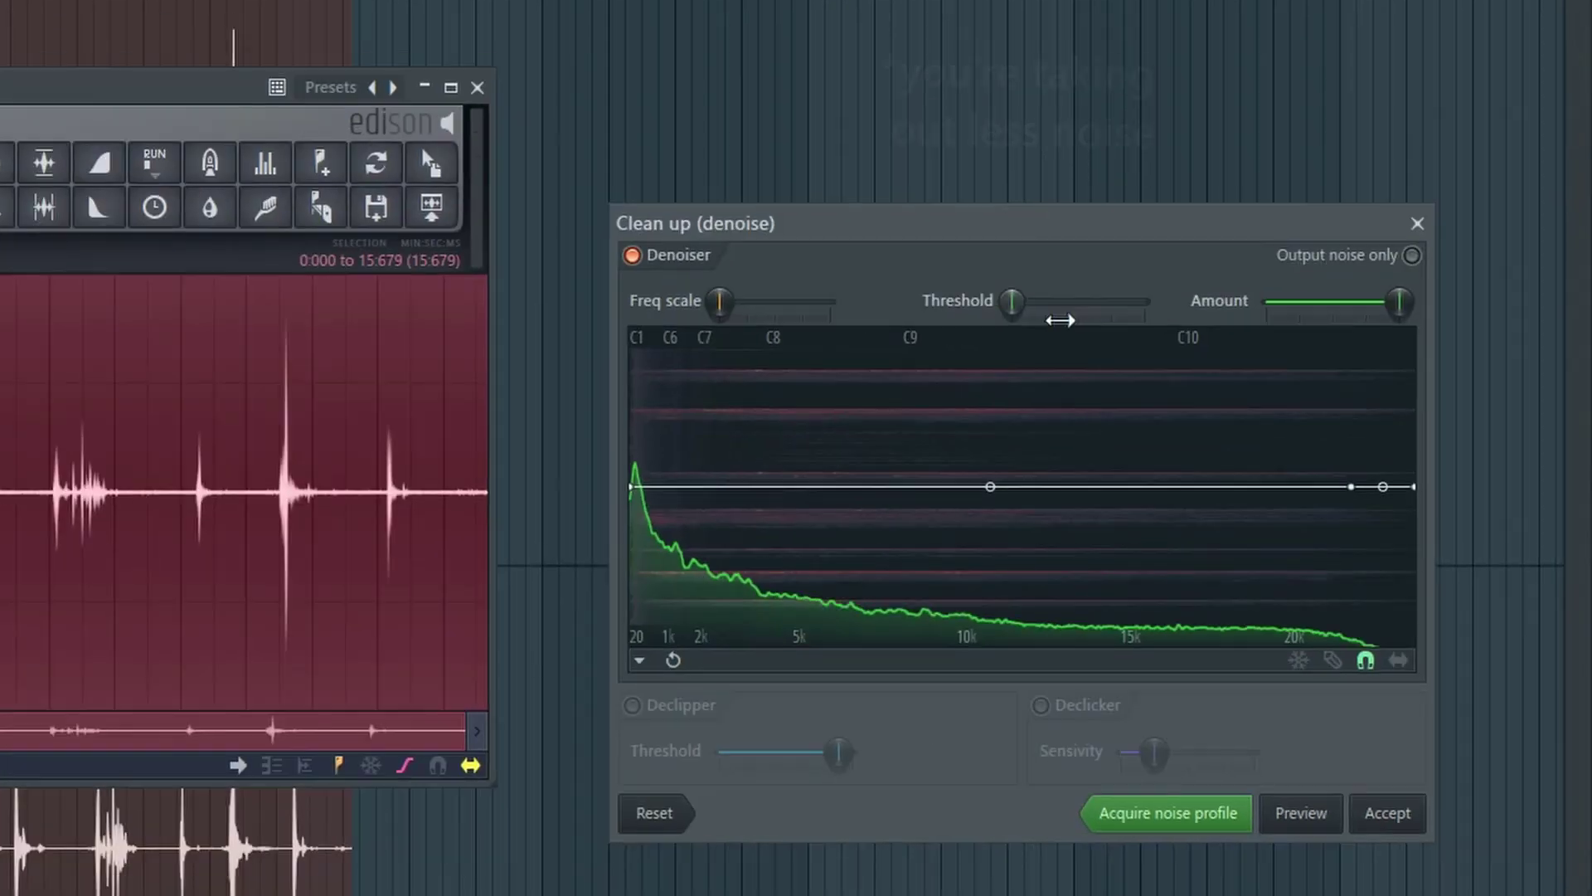
drag(1036, 286, 1144, 302)
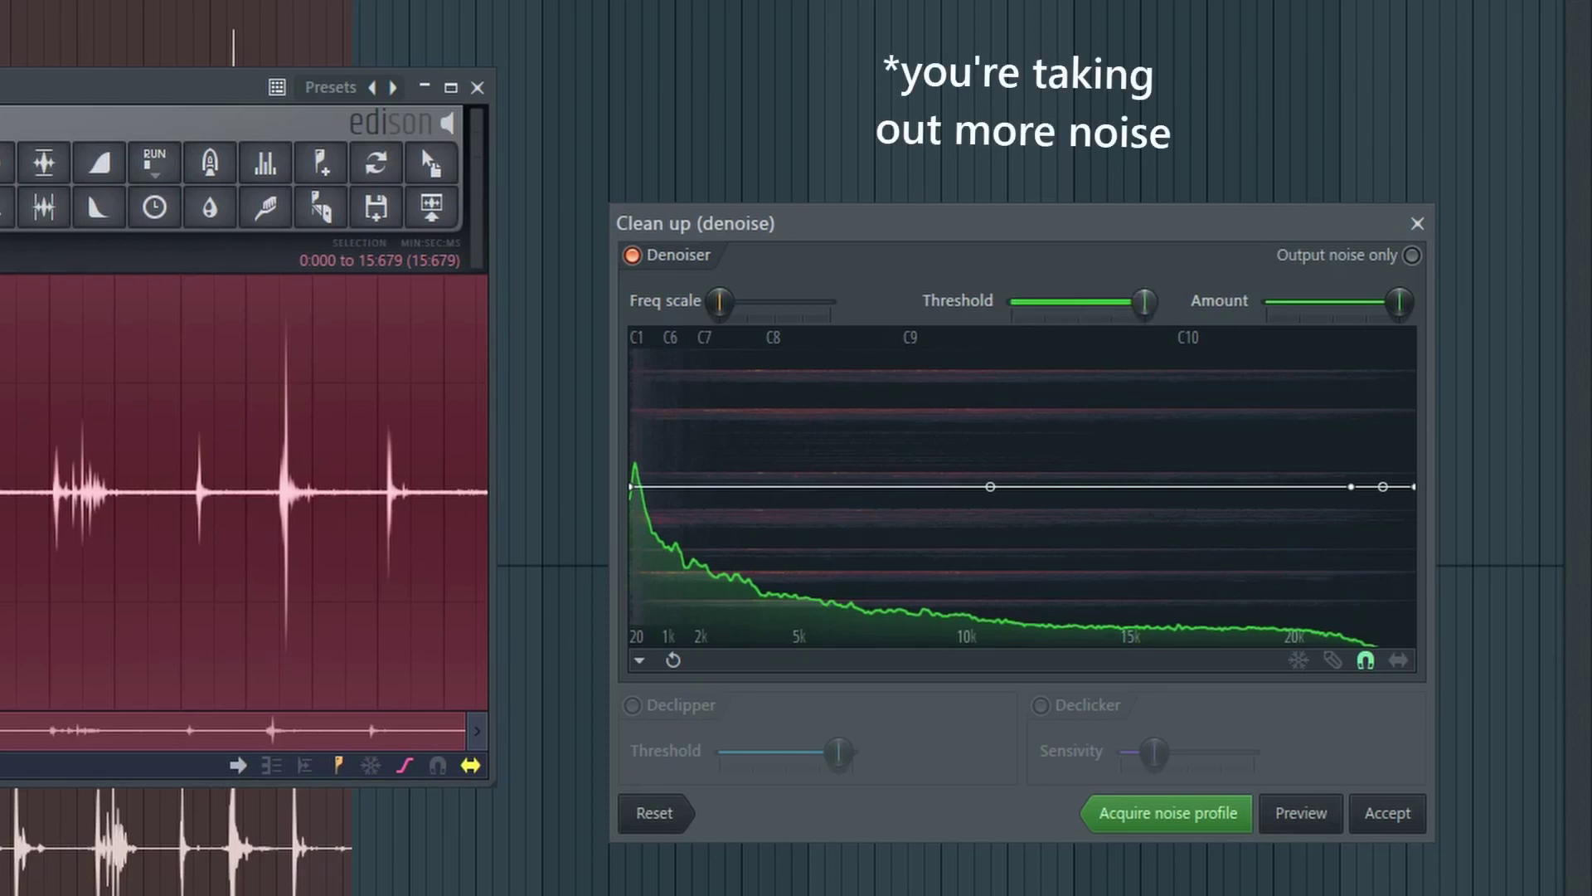
drag(1145, 301, 1083, 302)
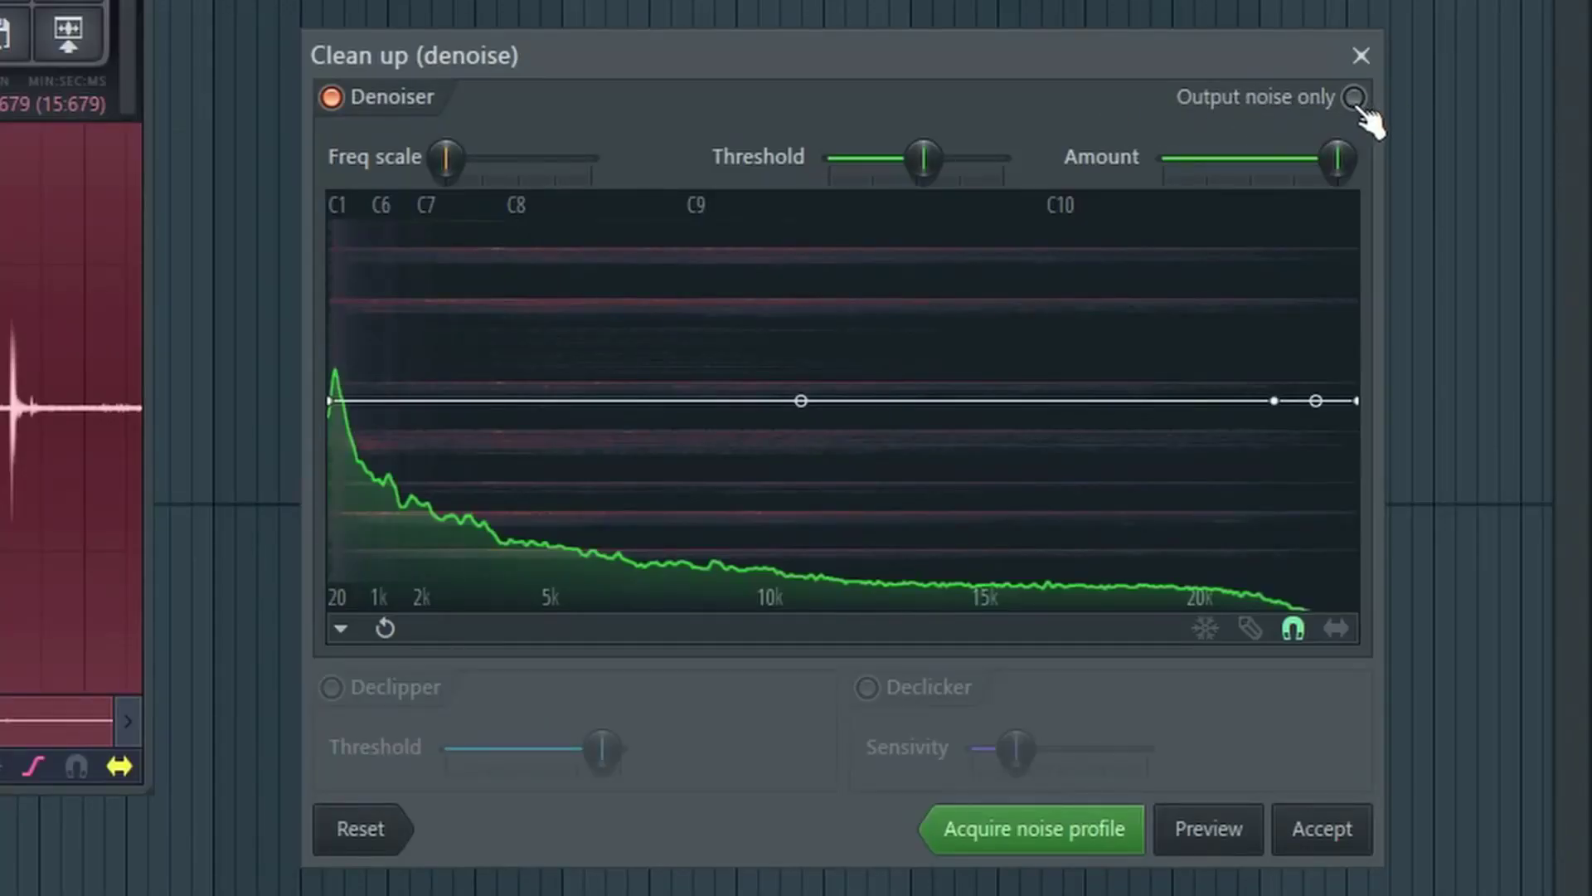
Preview only the removed freezer noise and lower the denoiser Amount to near its minimum
click(1381, 258)
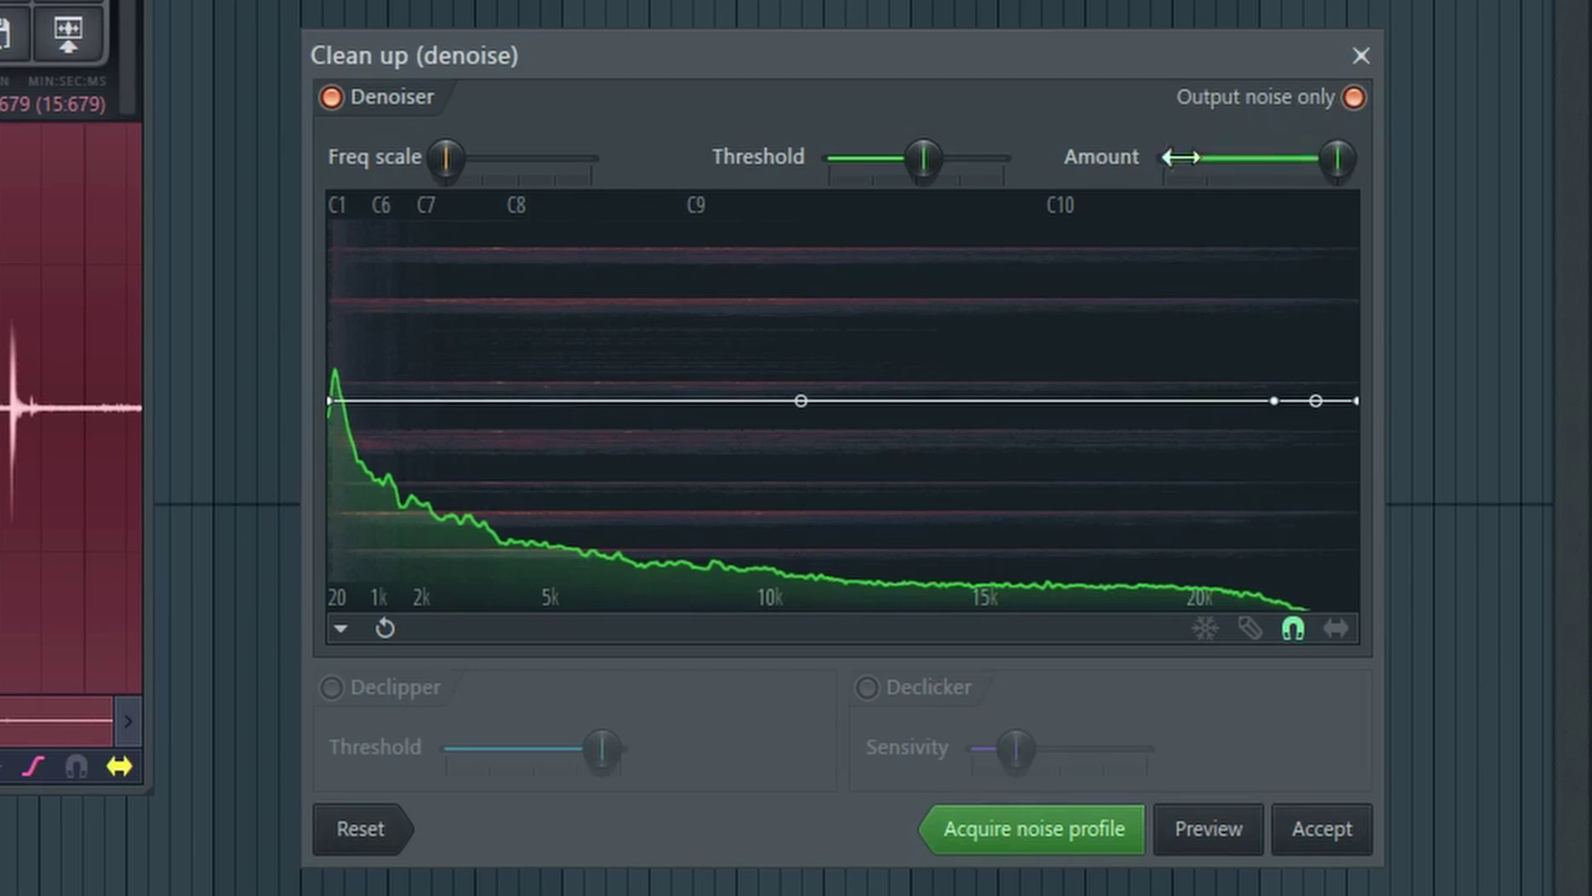
click(1214, 842)
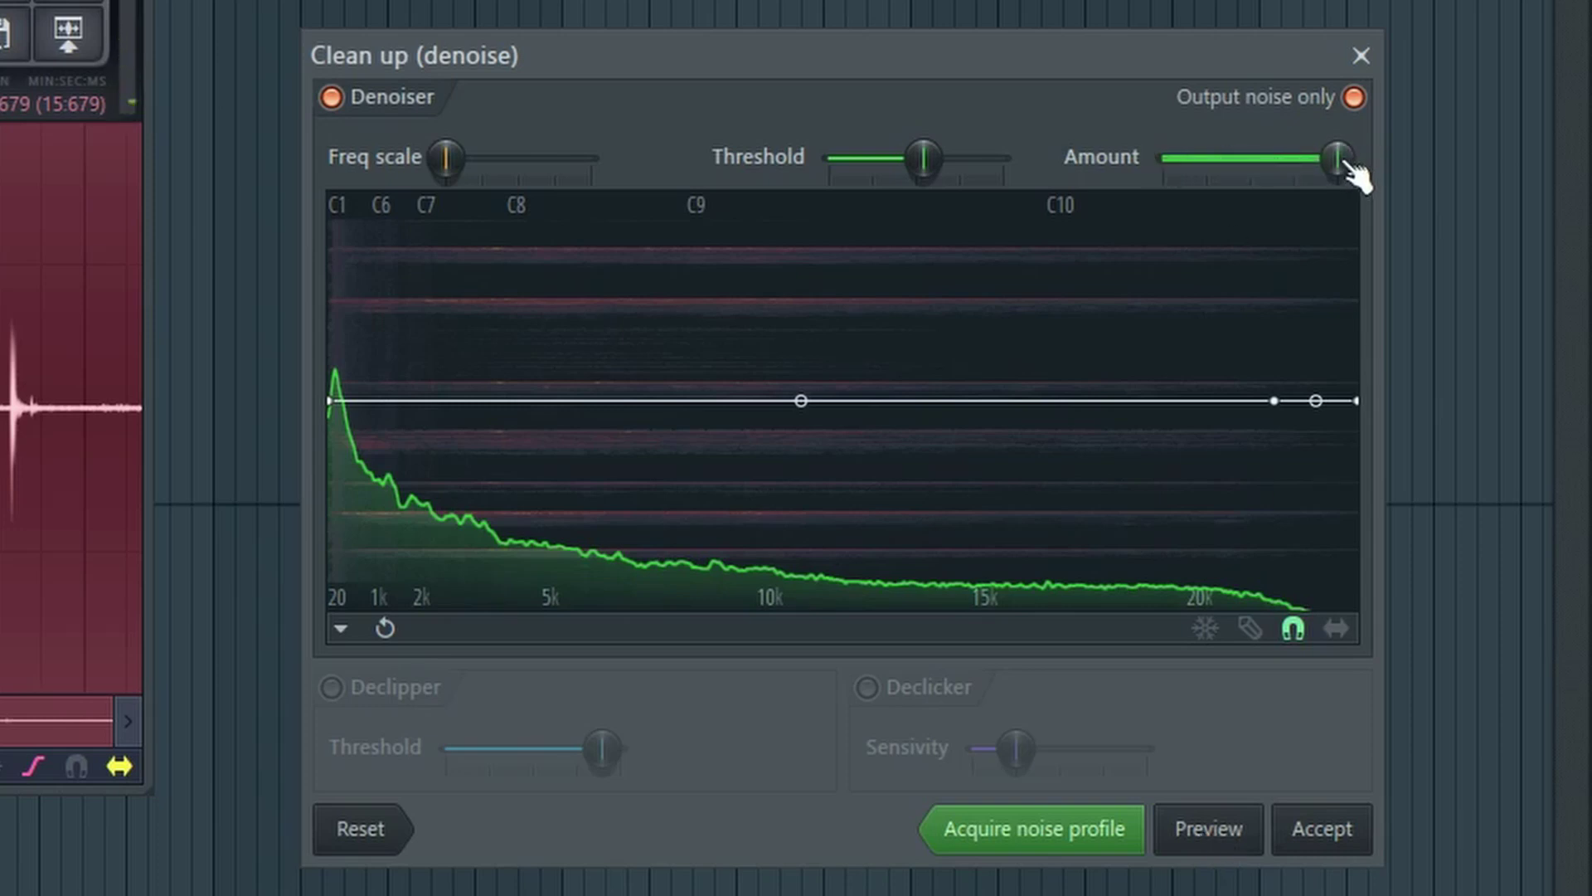
drag(1341, 170, 1196, 158)
click(1207, 826)
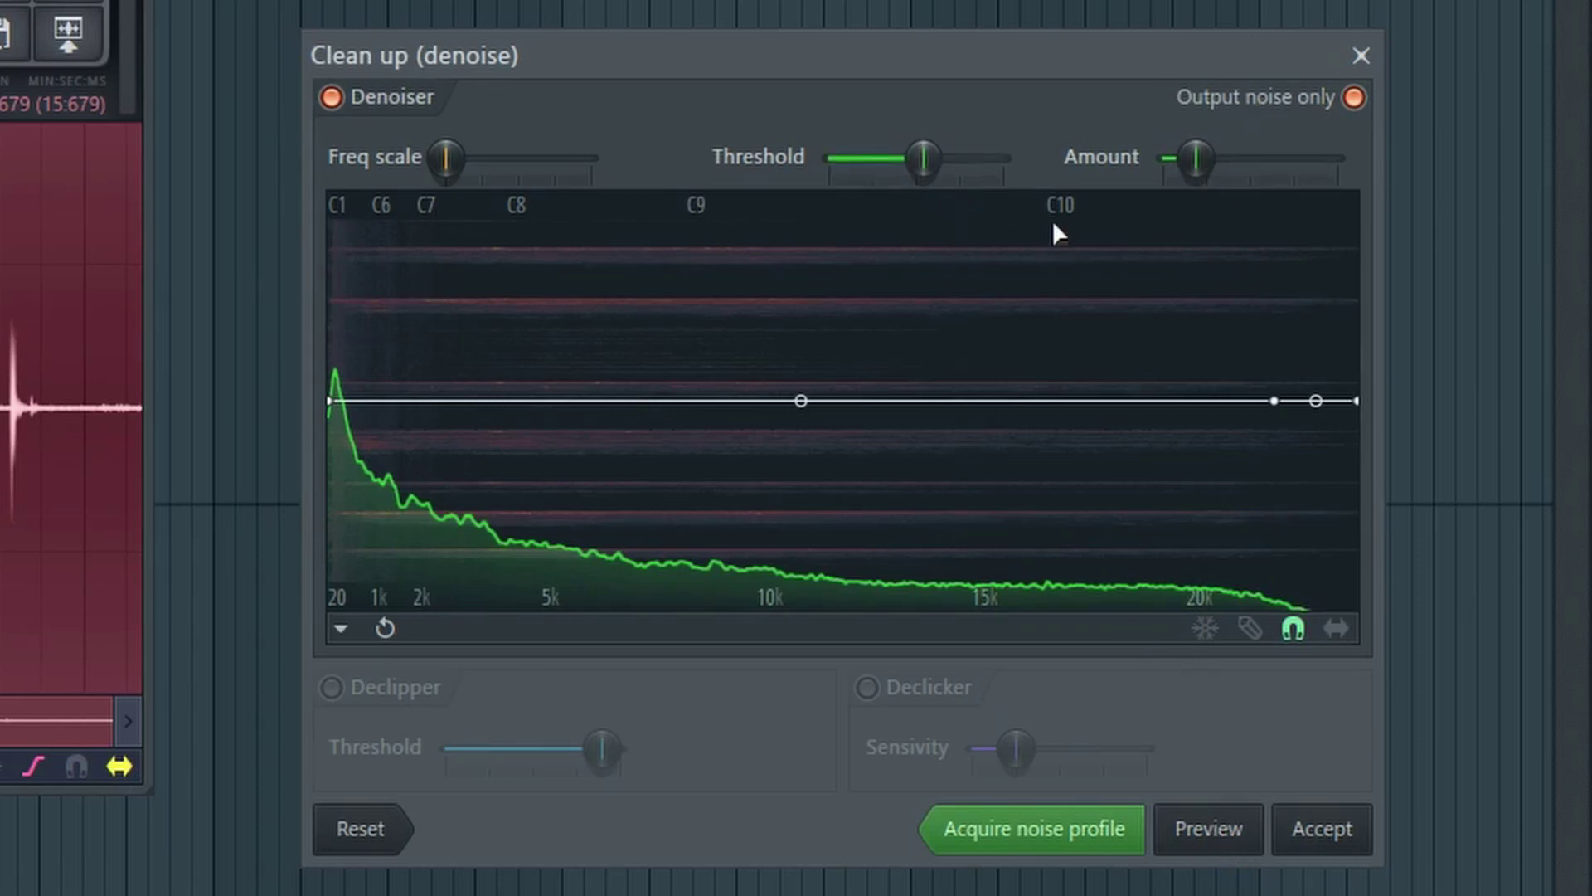
Turn Output noise only off and preview the cleaned recording at the low Amount
click(1355, 100)
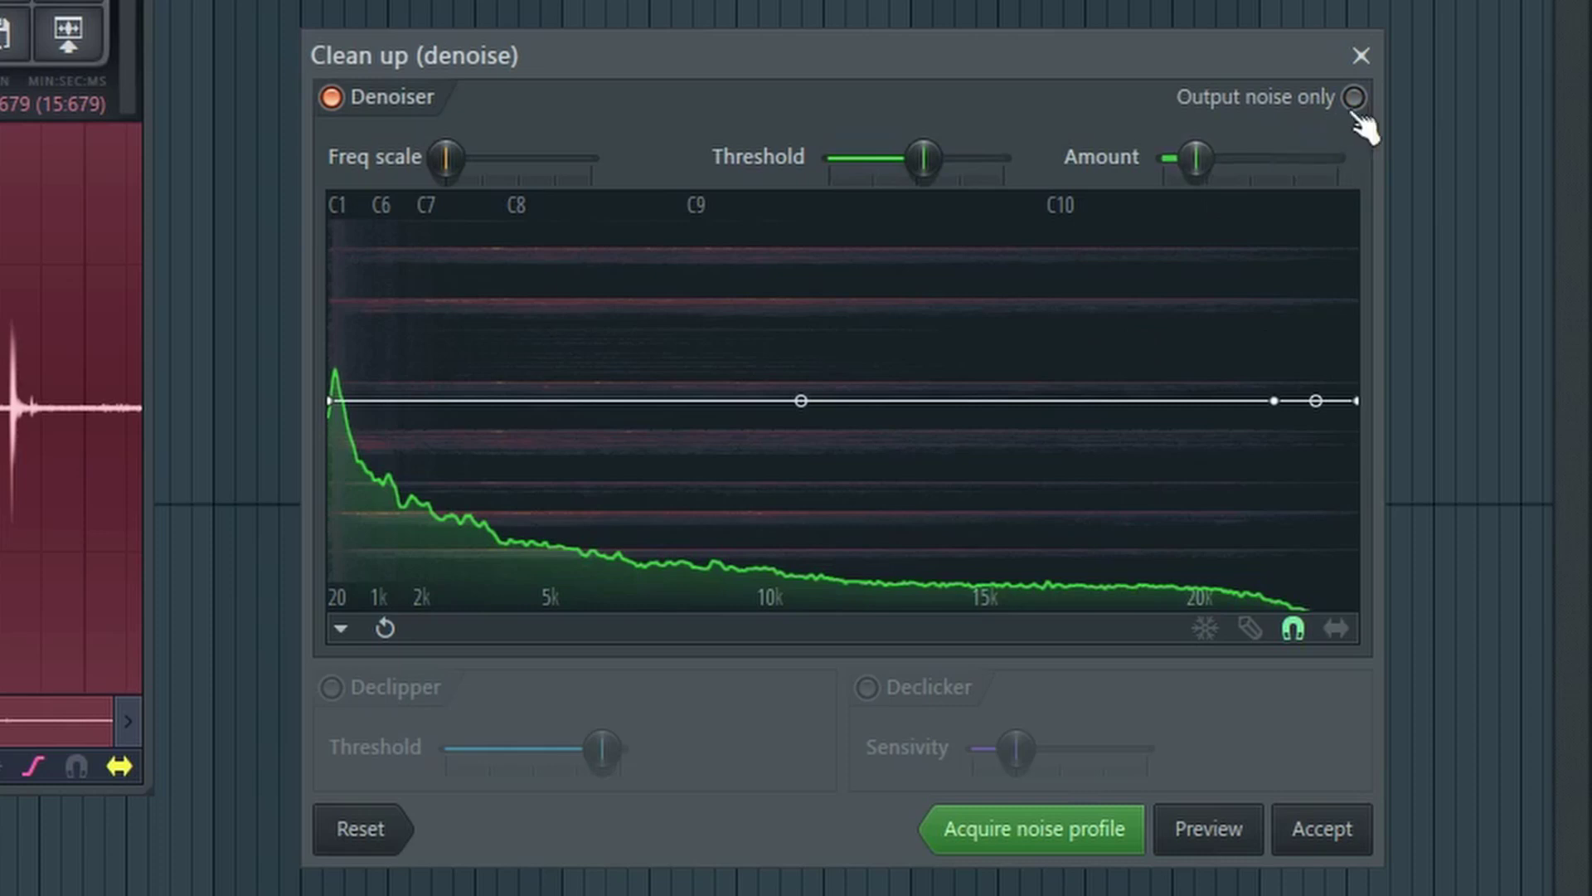
click(1219, 836)
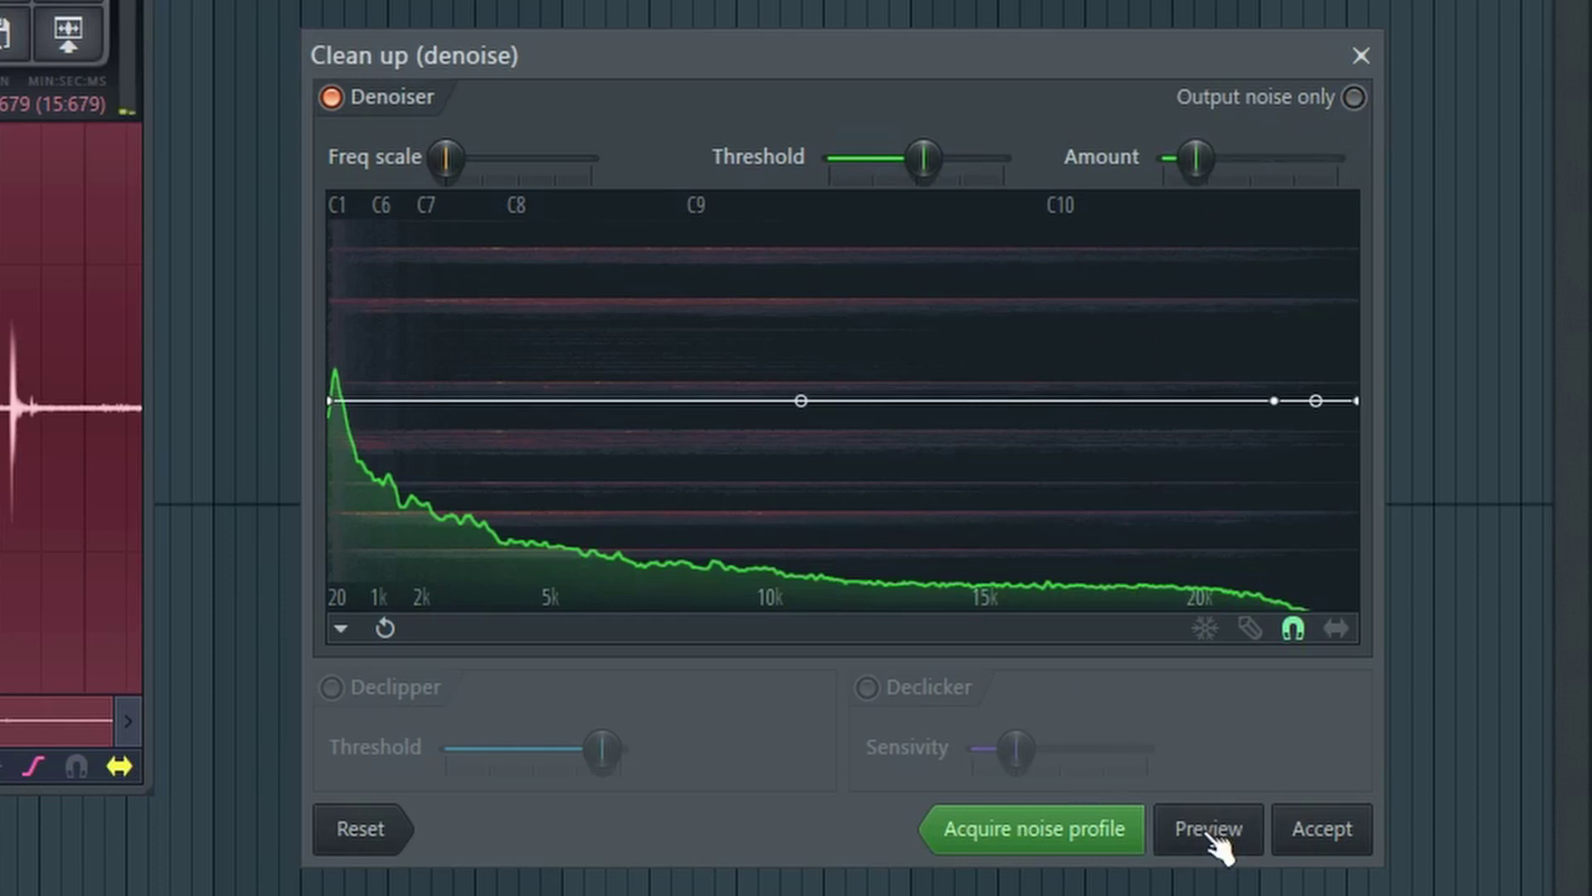